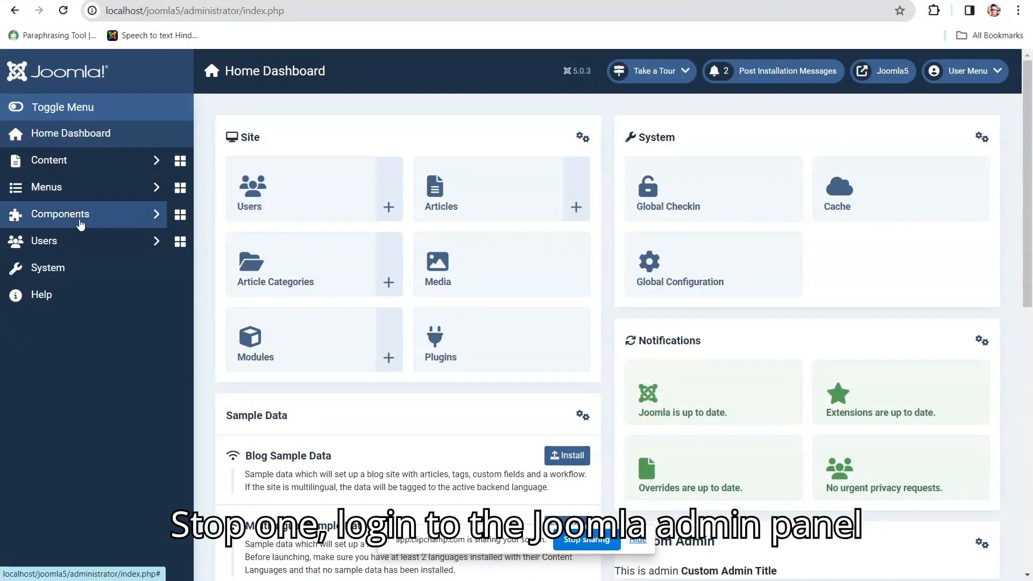
- Go to the Contacts: Categories list and start a new contact category
{"action": "left_click", "coordinate": [81, 225]}
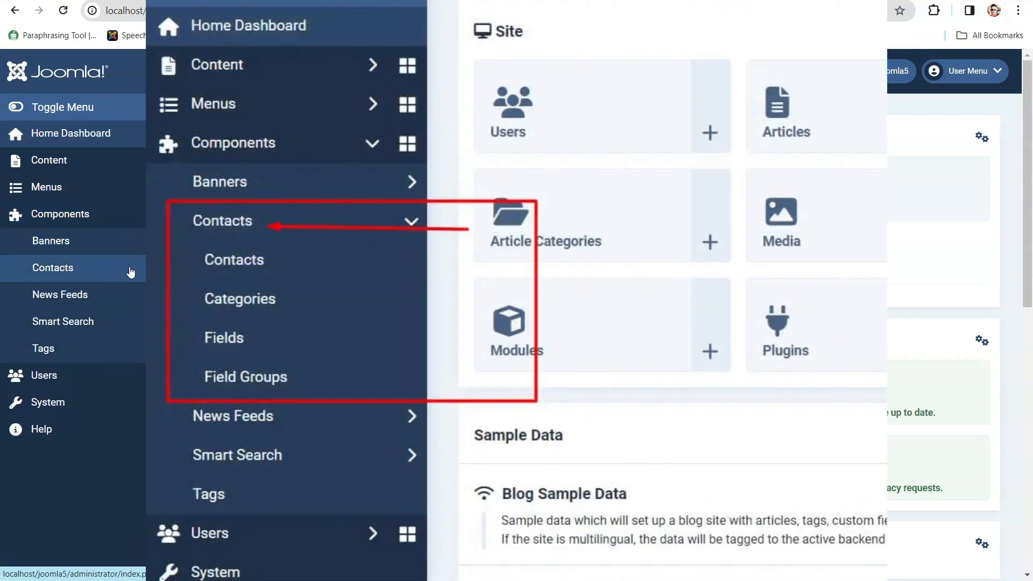
{"action": "left_click", "coordinate": [130, 272]}
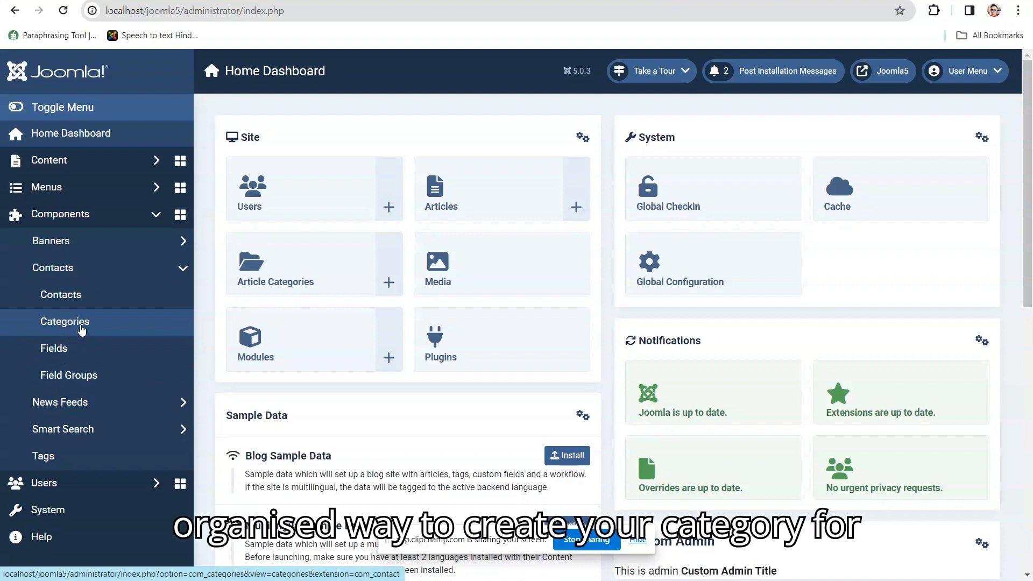
{"action": "left_click", "coordinate": [82, 329]}
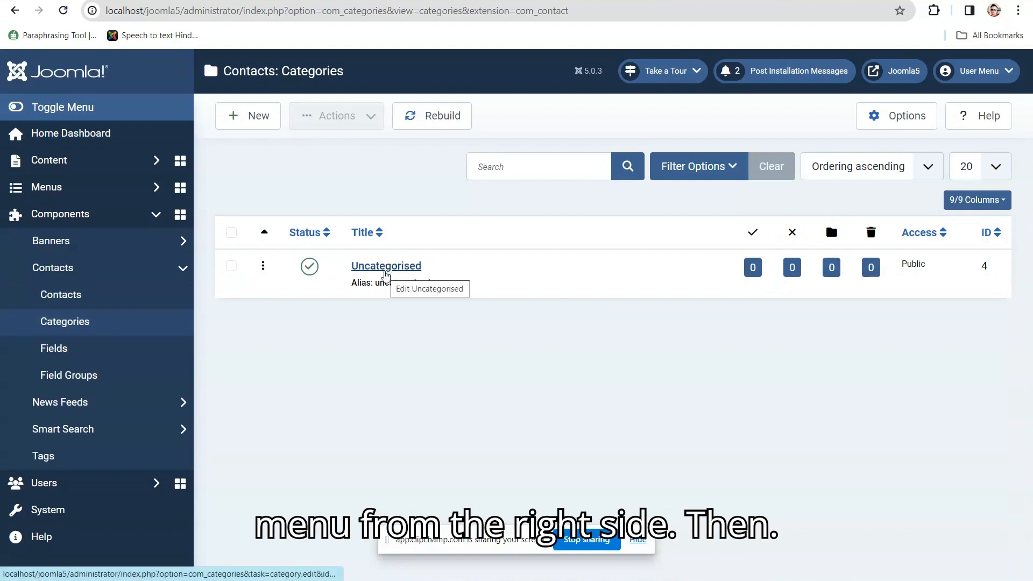
{"action": "left_click", "coordinate": [248, 123]}
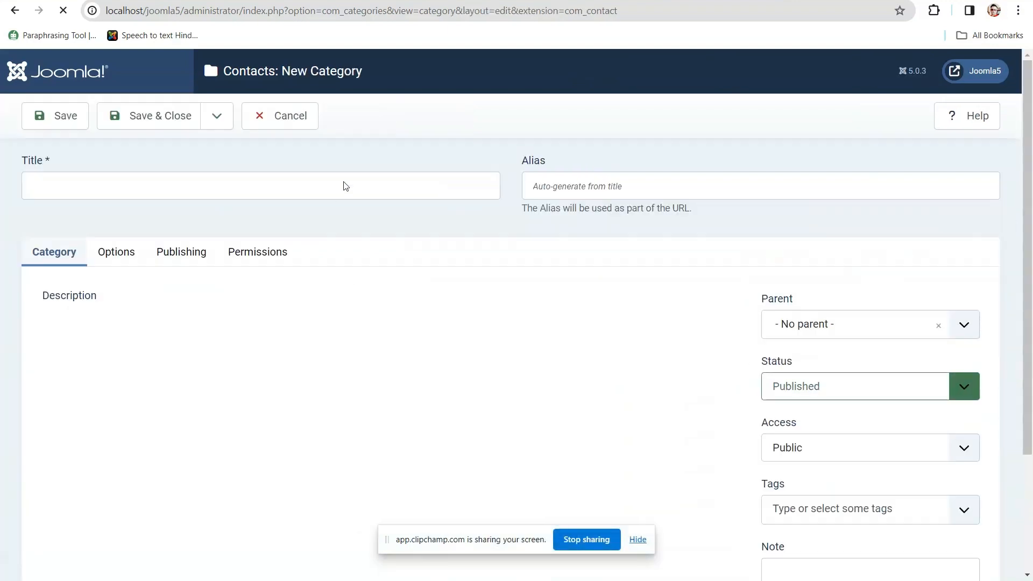
- Title the category 'Contact us' and paste in a bullet-free description about organizing contacts
{"action": "left_click", "coordinate": [343, 188]}
{"action": "type", "text": "Contact us"}
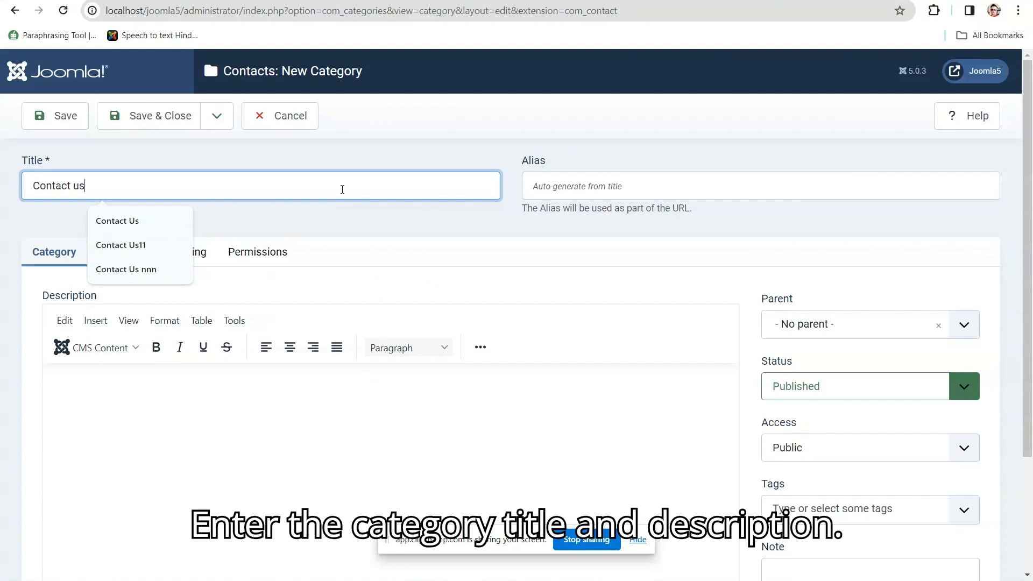
{"action": "left_click", "coordinate": [382, 466]}
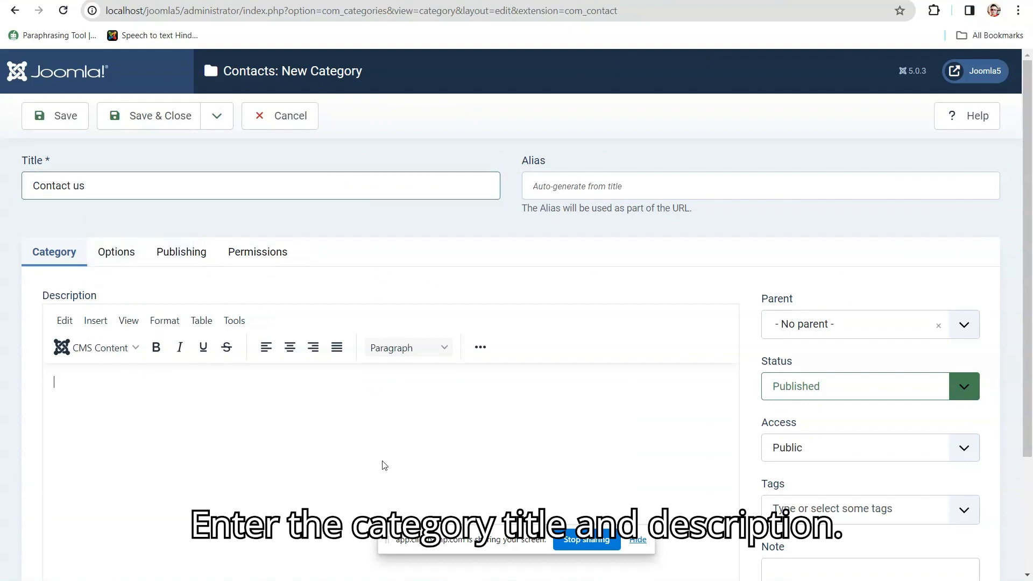
{"action": "type", "text": "This category"}
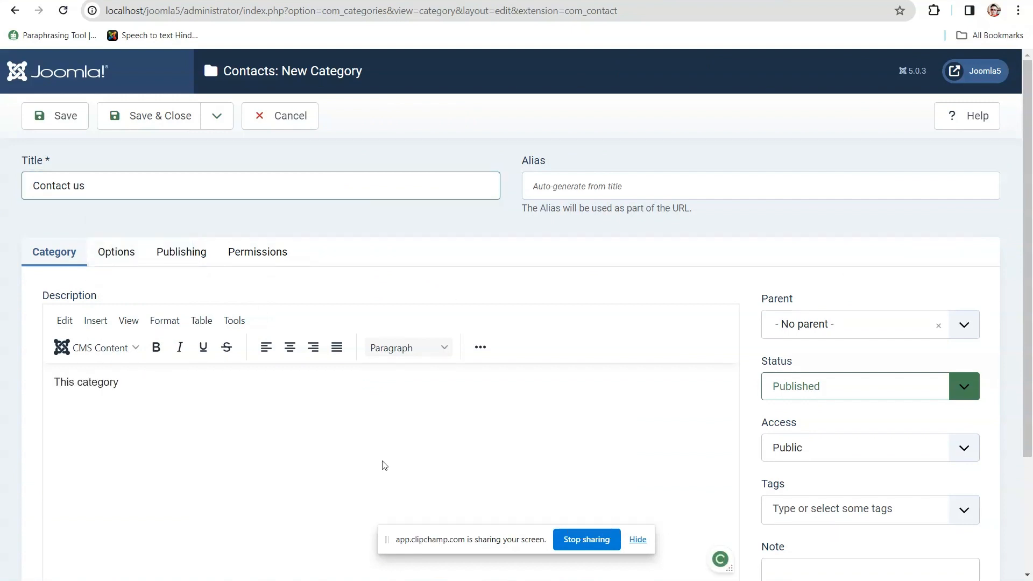
{"action": "double_click", "coordinate": [217, 401]}
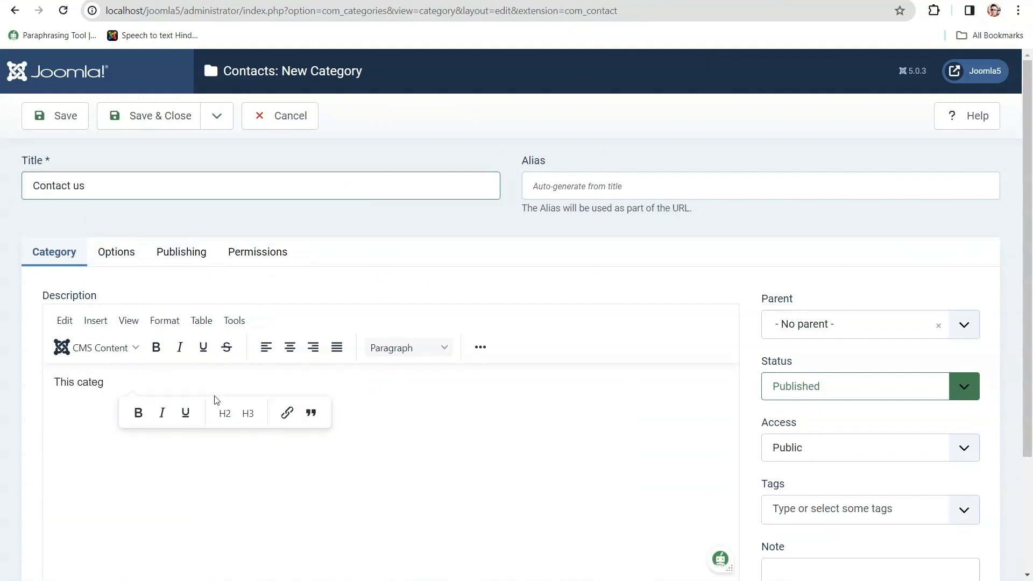
{"action": "key", "text": "ctrl+a"}
{"action": "key", "text": "BackSpace"}
{"action": "type", "text": "Use this category to organize contacts based on their area of expertise, department, or any other relevant grouping. This helps visitors find the right person to reach out to. pen_spark"}
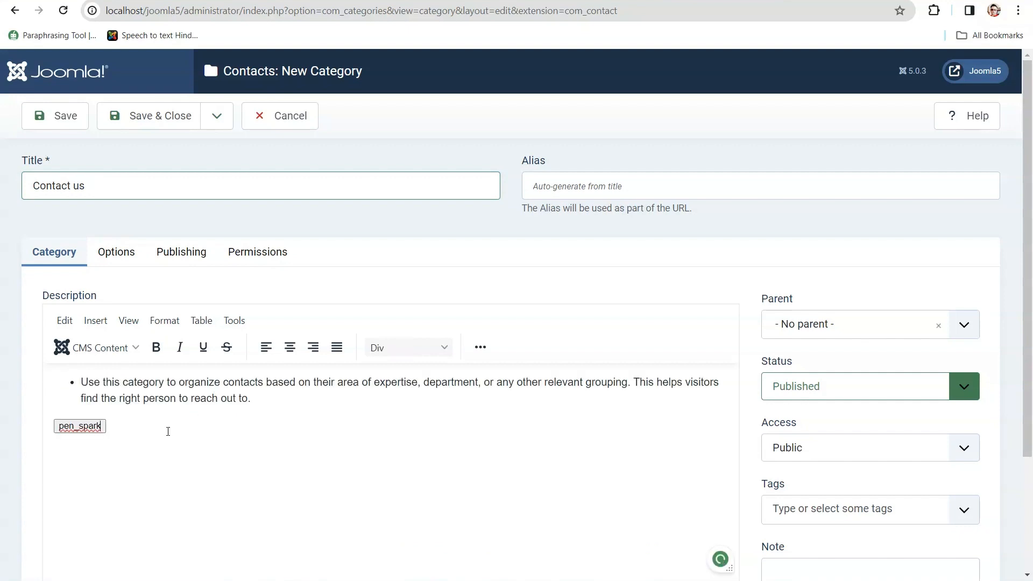
{"action": "key", "text": "BackSpace"}
{"action": "key", "text": "BackSpace"}
{"action": "key", "text": "BackSpace"}
{"action": "key", "text": "BackSpace"}
{"action": "key", "text": "BackSpace"}
{"action": "key", "text": "BackSpace"}
{"action": "key", "text": "BackSpace"}
{"action": "key", "text": "BackSpace"}
{"action": "key", "text": "BackSpace"}
{"action": "key", "text": "BackSpace"}
{"action": "key", "text": "BackSpace"}
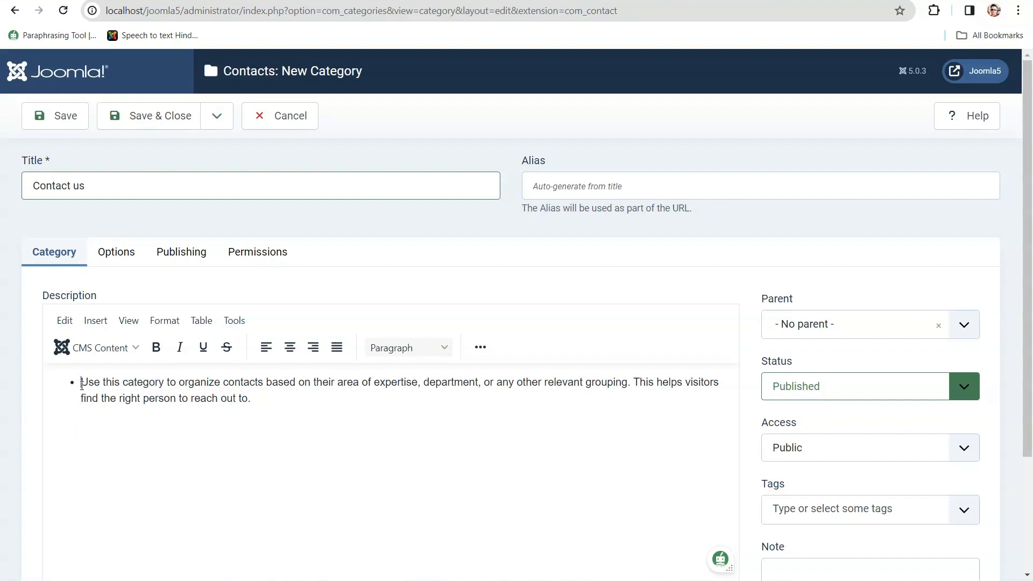
{"action": "key", "text": "BackSpace"}
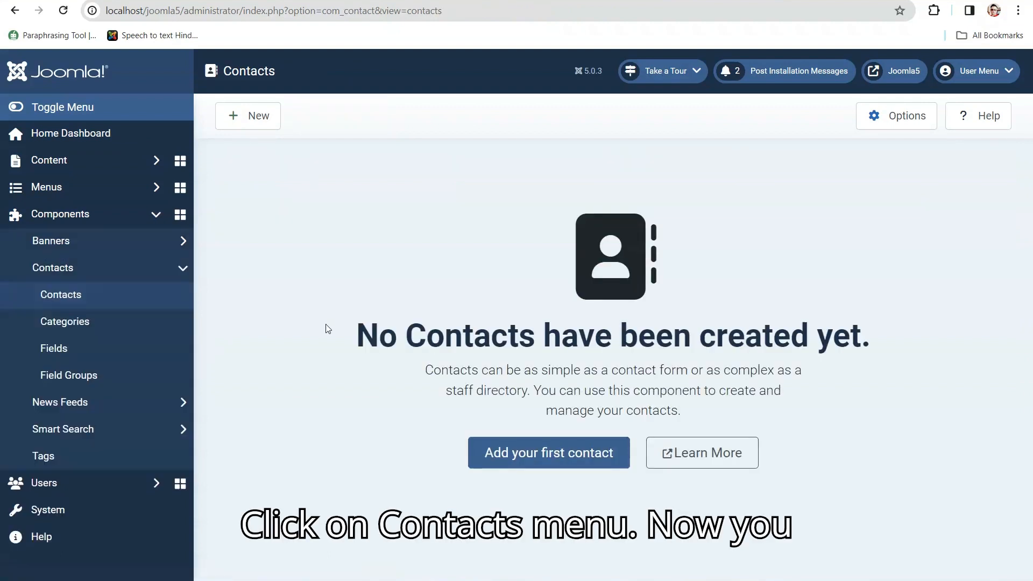
- Add the first contact, named 'Contact us', in the Contact us category
{"action": "left_click", "coordinate": [514, 455]}
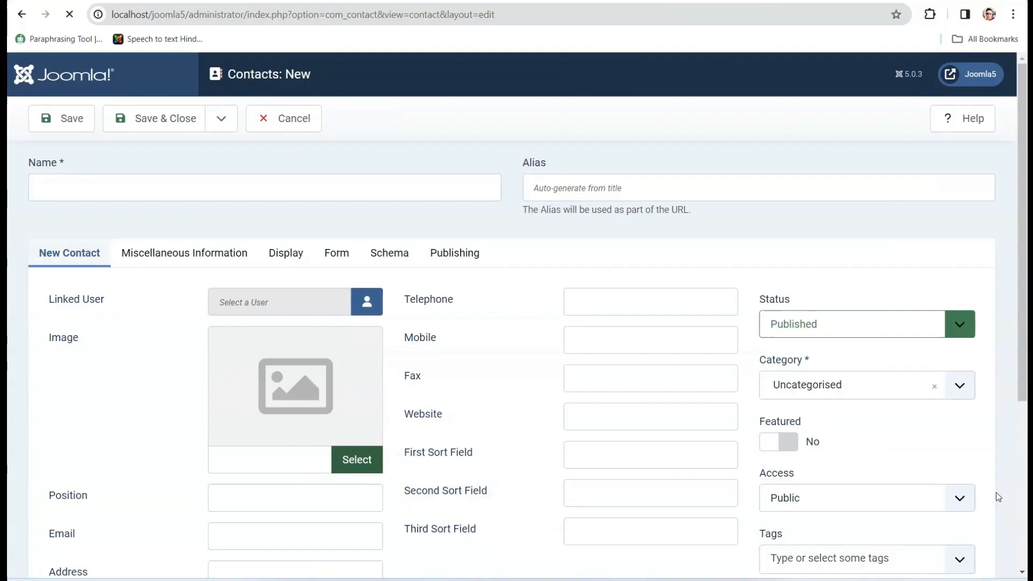
{"action": "left_click", "coordinate": [270, 189]}
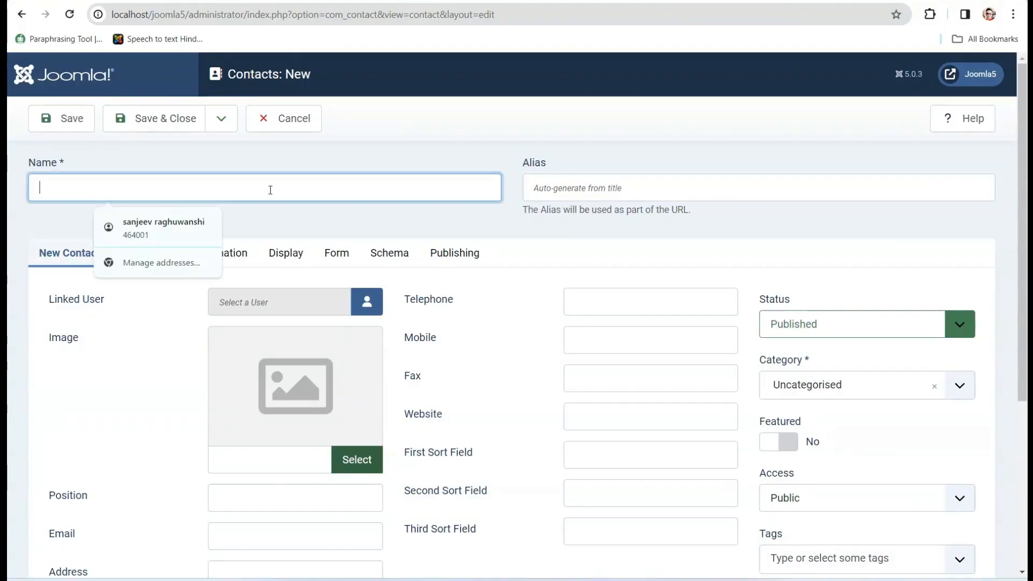
{"action": "type", "text": "Contact us"}
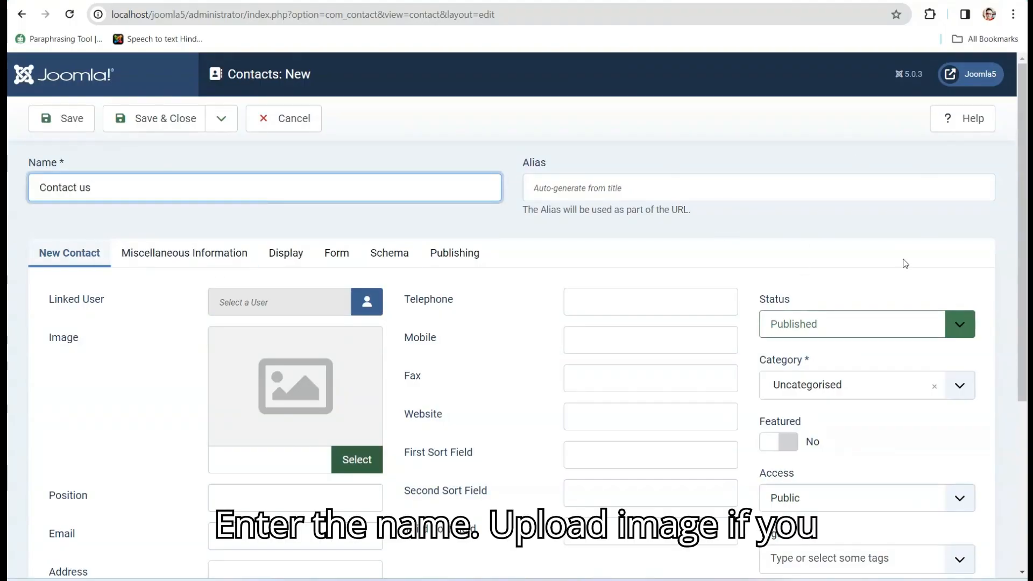
{"action": "left_click", "coordinate": [861, 385]}
{"action": "left_click", "coordinate": [788, 468]}
{"action": "scroll", "coordinate": [790, 247], "scroll_direction": "down", "scroll_amount": 3}
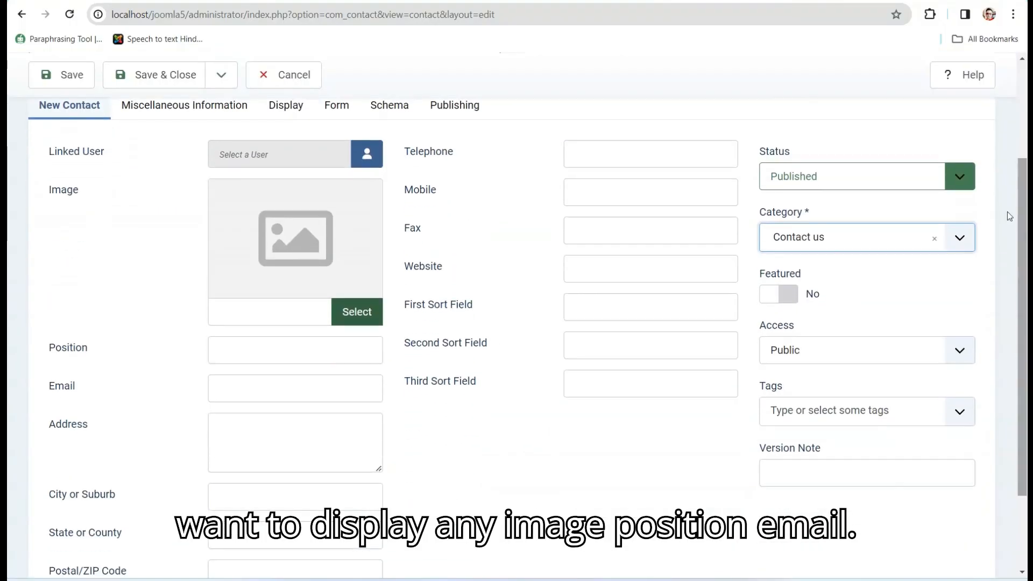
{"action": "left_click", "coordinate": [632, 155]}
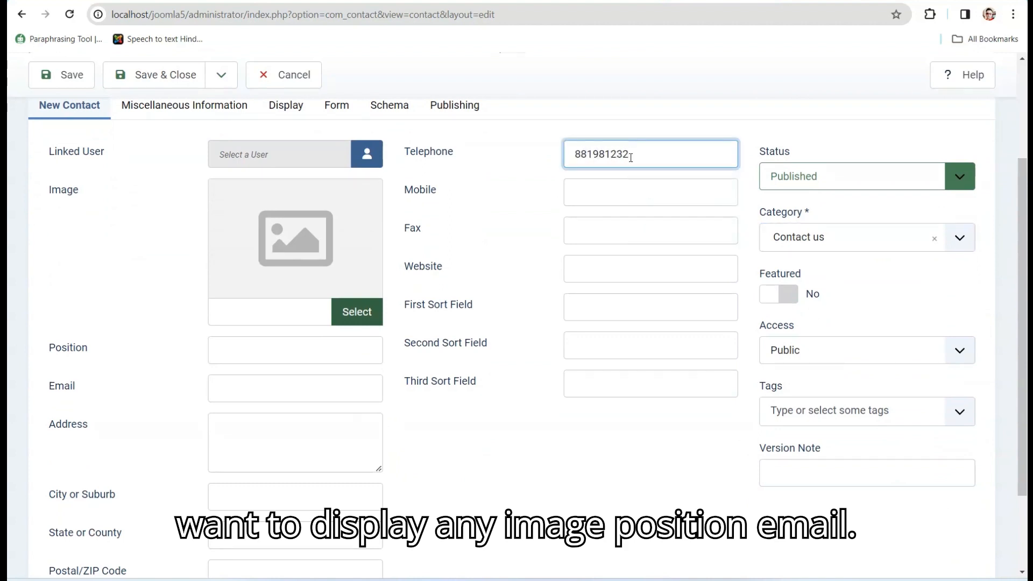
{"action": "key", "text": "ctrl+a"}
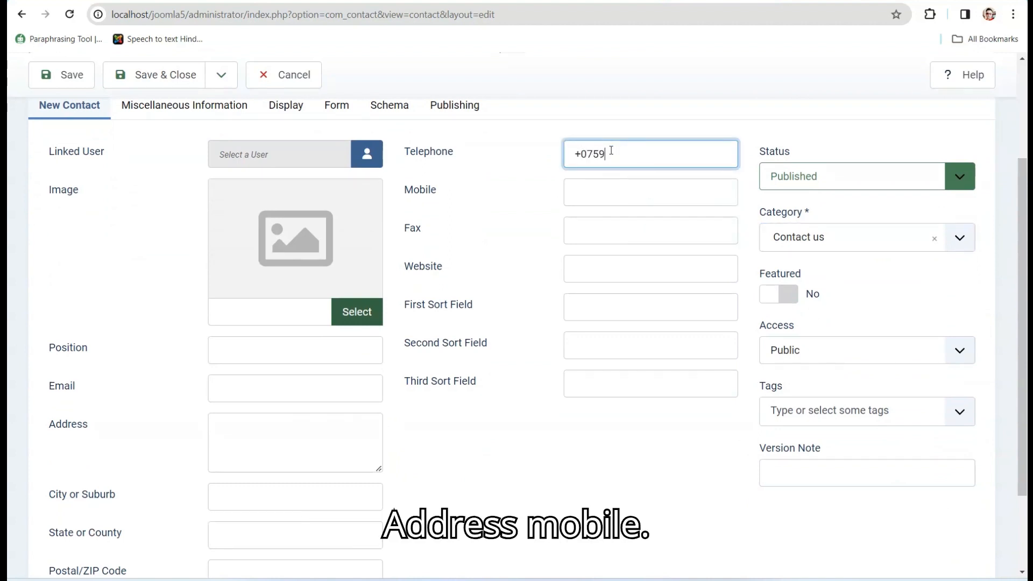
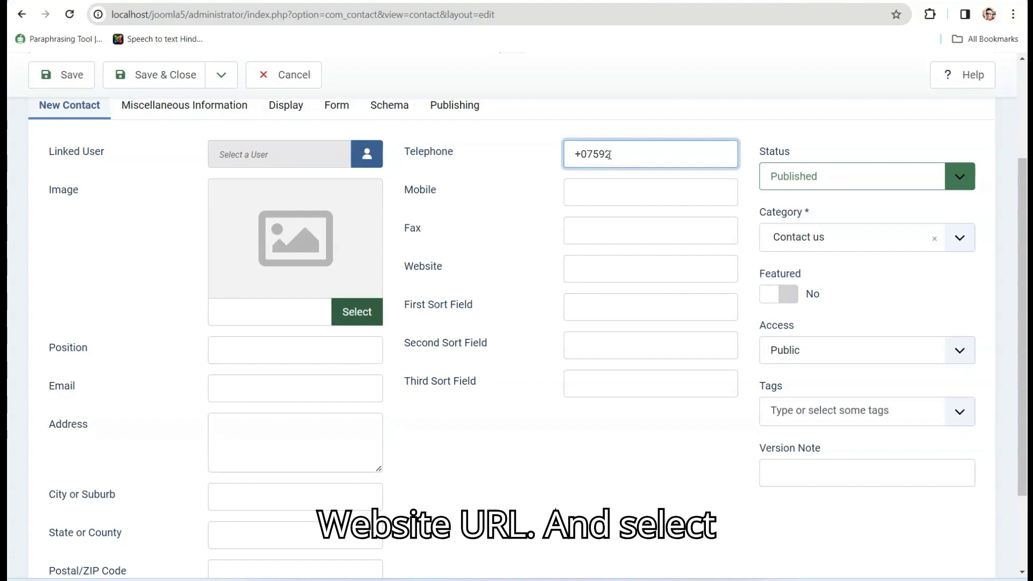
{"action": "left_click", "coordinate": [594, 192]}
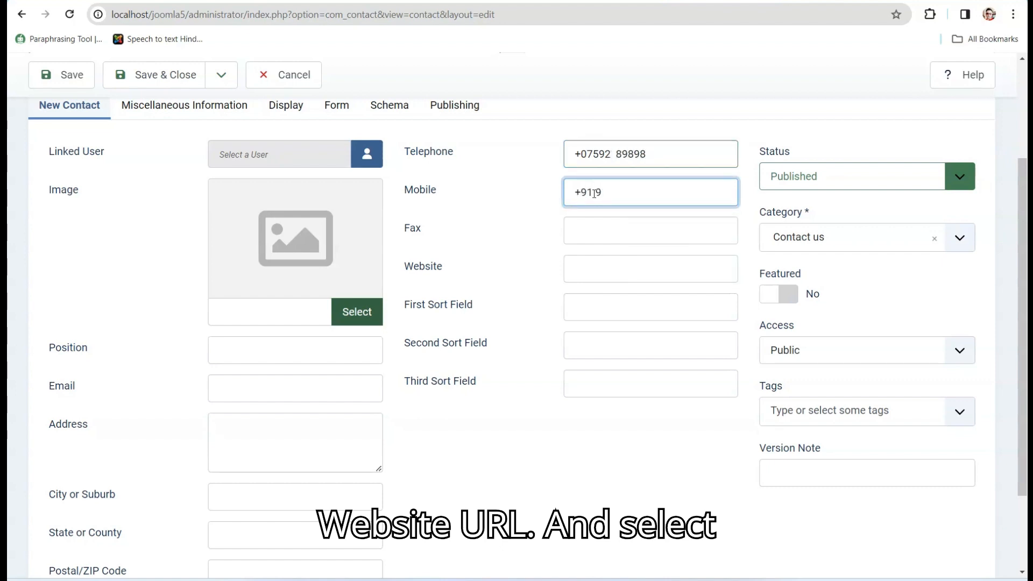
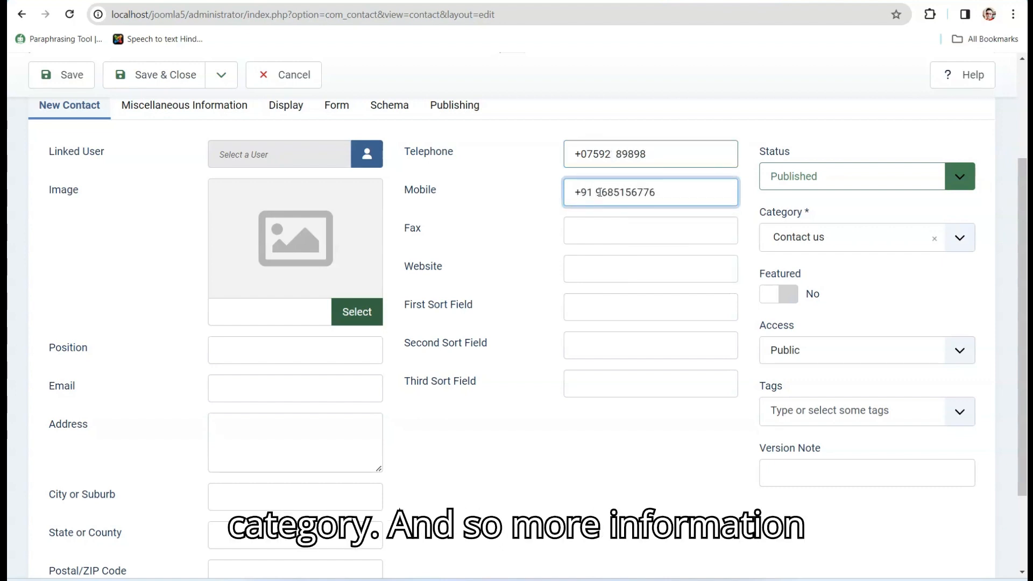
{"action": "left_click", "coordinate": [609, 231]}
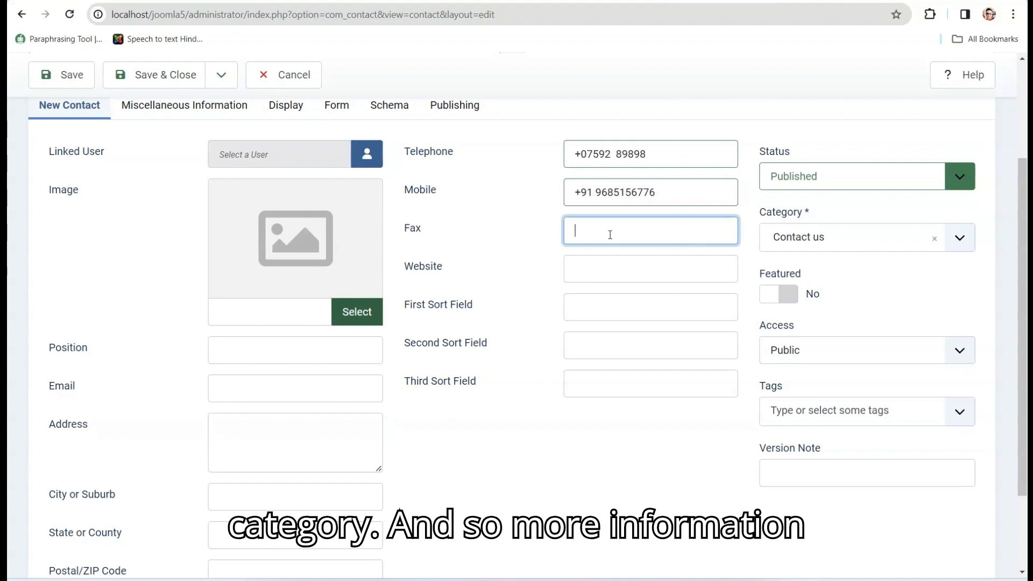
{"action": "left_click", "coordinate": [604, 272]}
{"action": "type", "text": "joomtechsolutions.com"}
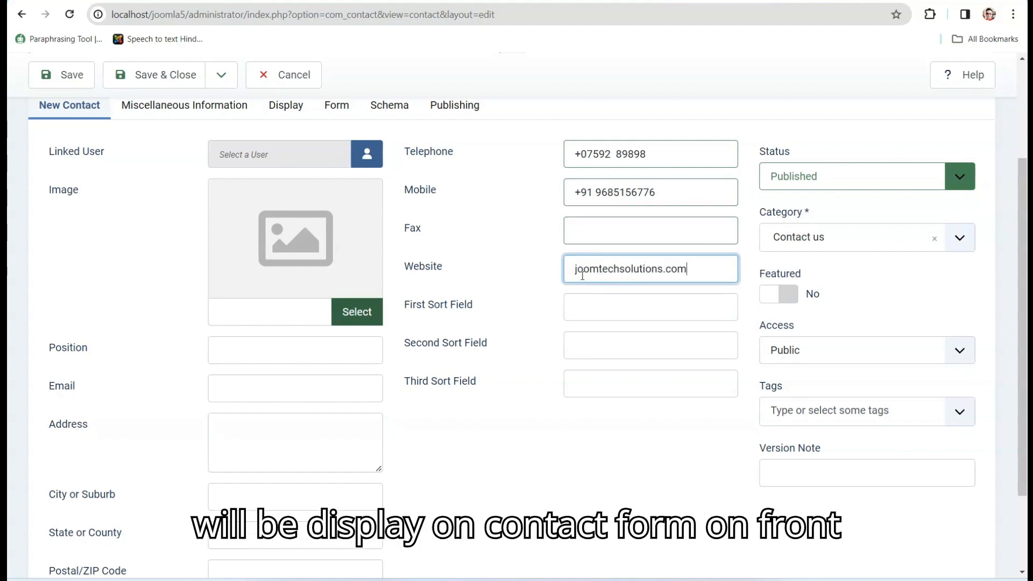
{"action": "key", "text": "Home"}
{"action": "type", "text": "https://"}
{"action": "left_click", "coordinate": [261, 358]}
- Set Position to Software Developer, enter the company e-mail address, and set city to Bhopal
{"action": "type", "text": "Soft"}
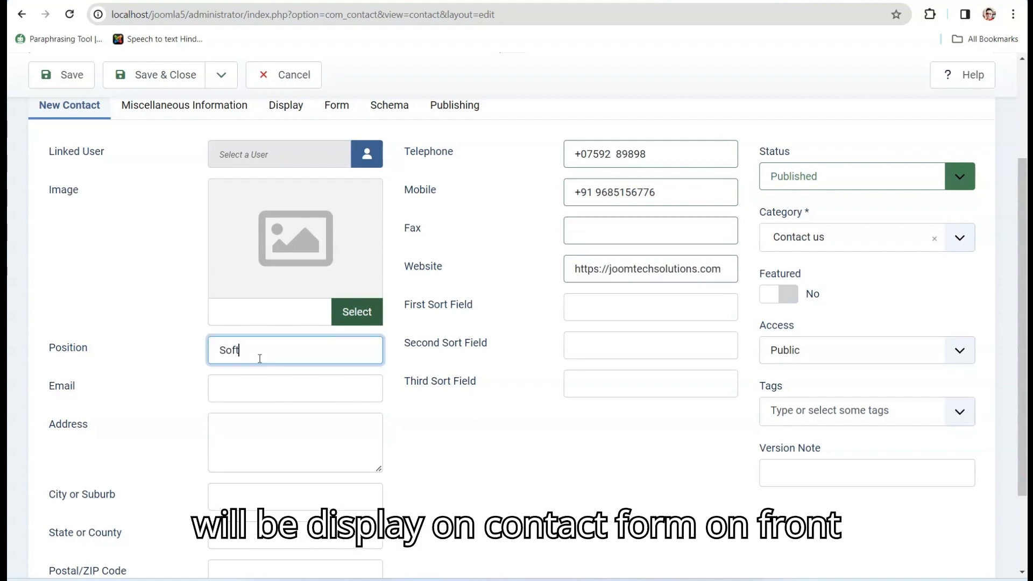
{"action": "type", "text": "ware Developer"}
{"action": "left_click", "coordinate": [261, 388]}
{"action": "left_click", "coordinate": [328, 425]}
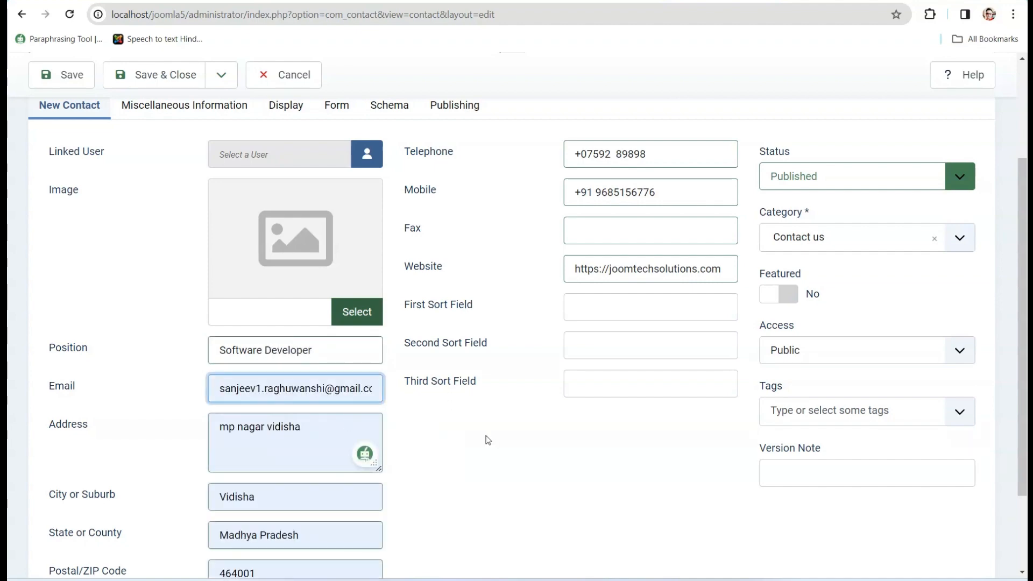
{"action": "left_click_drag", "start_coordinate": [1026, 217], "coordinate": [1021, 308]}
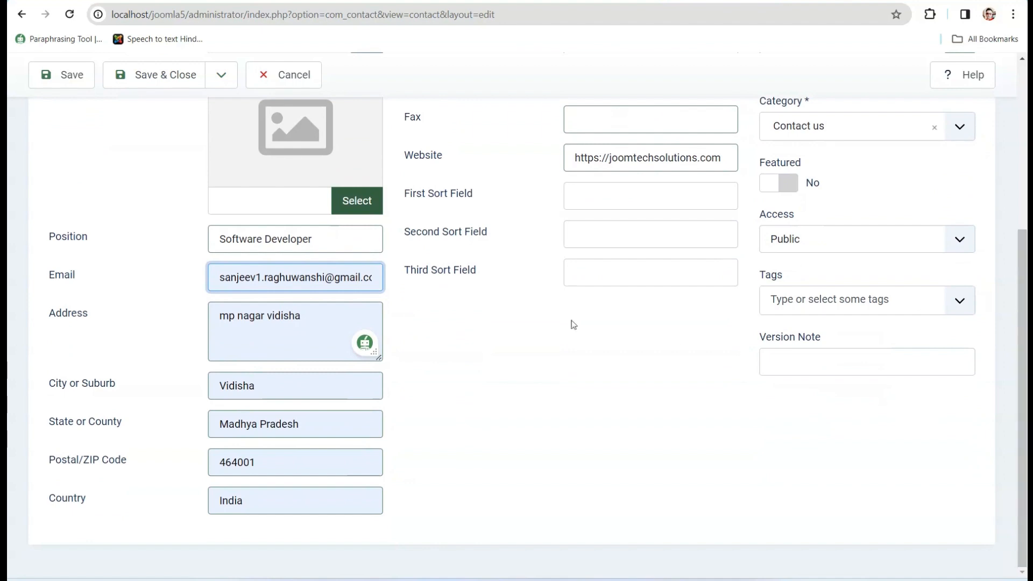
{"action": "key", "text": "ctrl+a"}
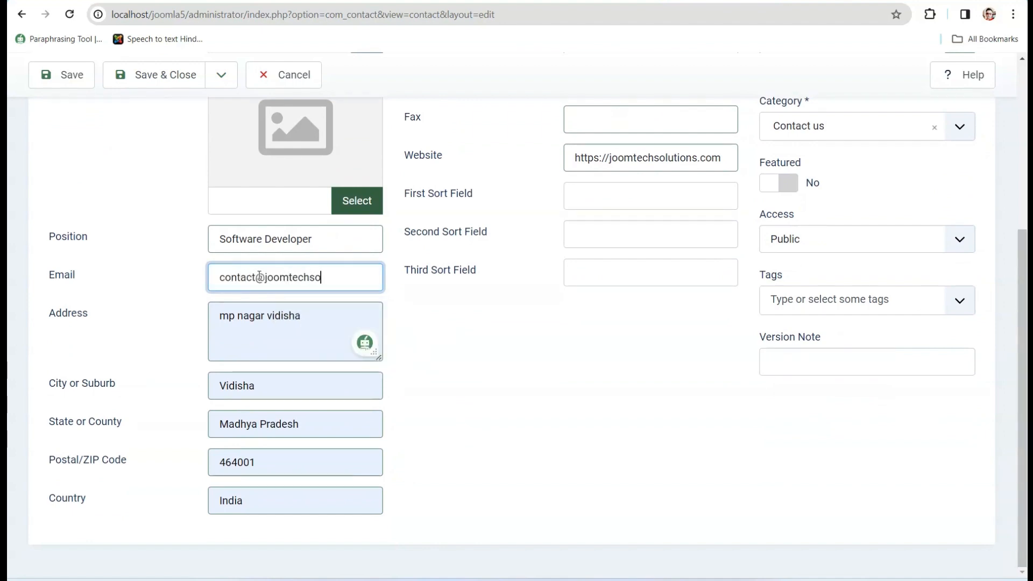
{"action": "double_click", "coordinate": [259, 384]}
{"action": "type", "text": "Bhopal"}
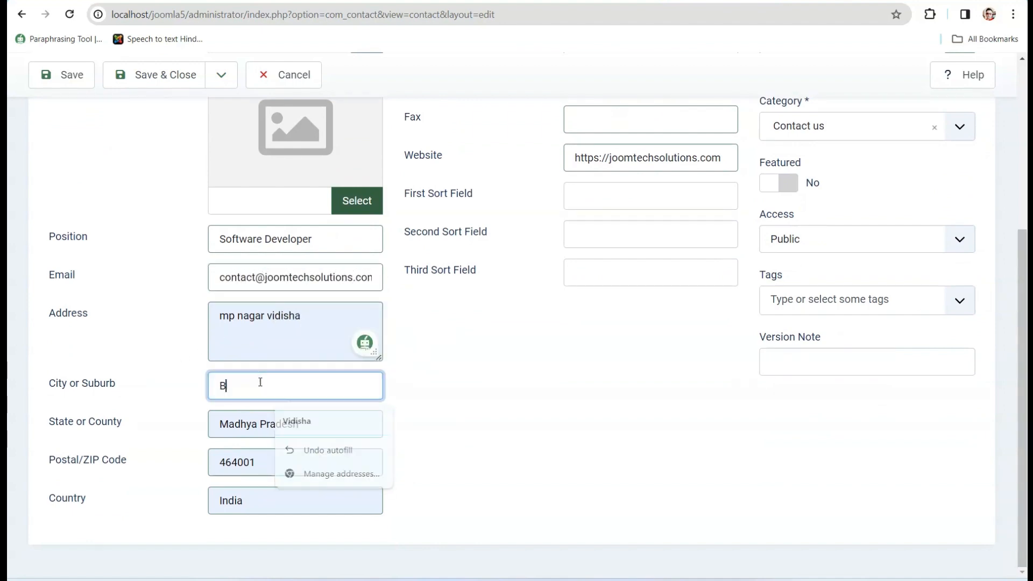
{"action": "left_click", "coordinate": [599, 378]}
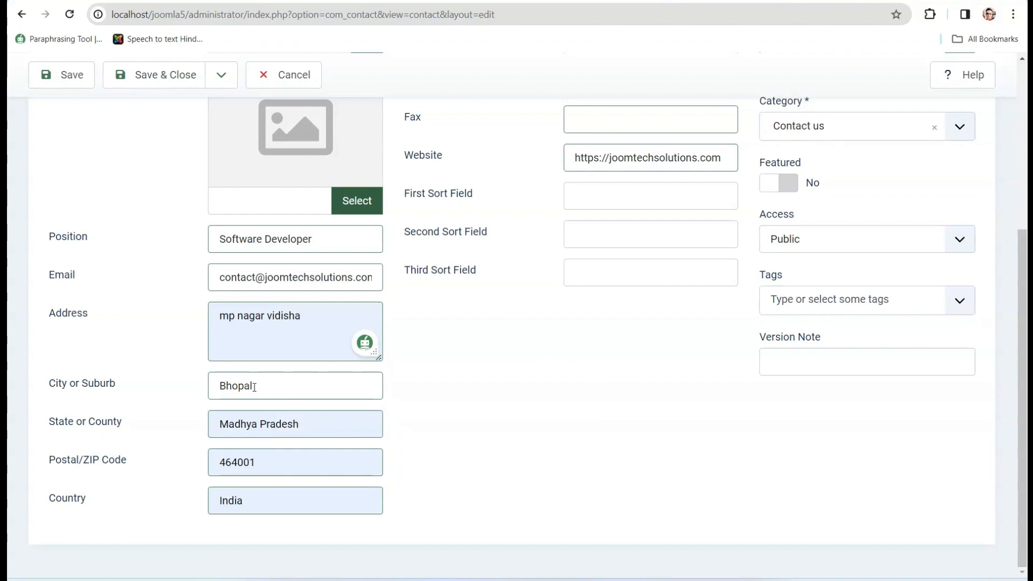
- Link the contact to a site user and upload pexels-kaboompics-com.jpg as its image
{"action": "left_click_drag", "start_coordinate": [1026, 339], "coordinate": [1025, 210]}
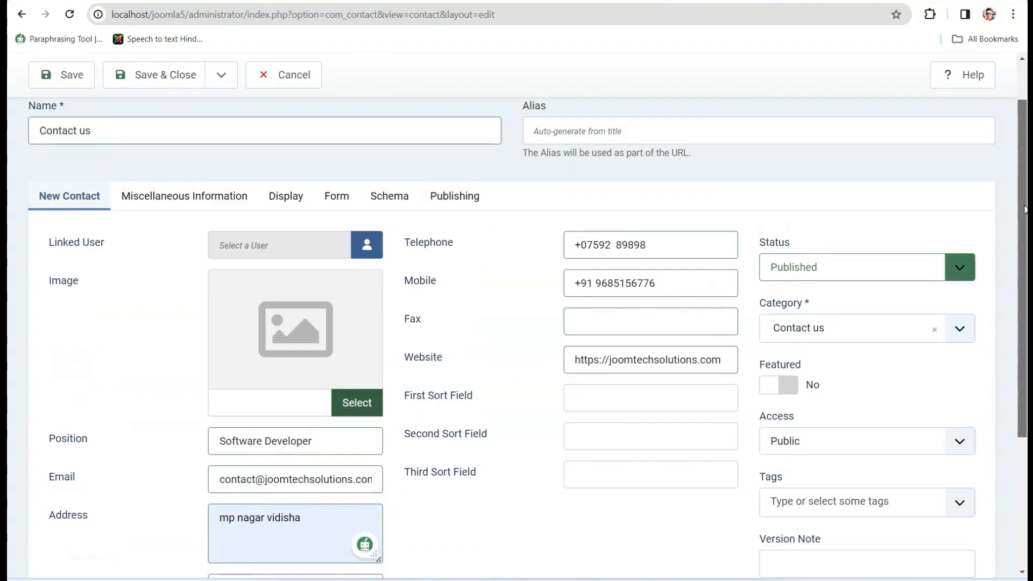
{"action": "left_click", "coordinate": [367, 245]}
{"action": "left_click", "coordinate": [149, 264]}
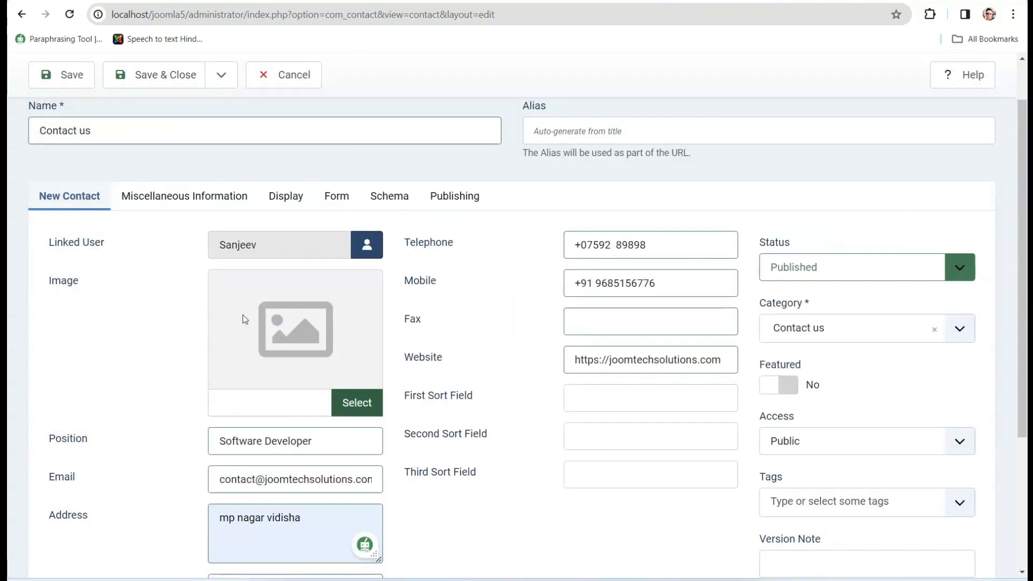
{"action": "left_click", "coordinate": [368, 403]}
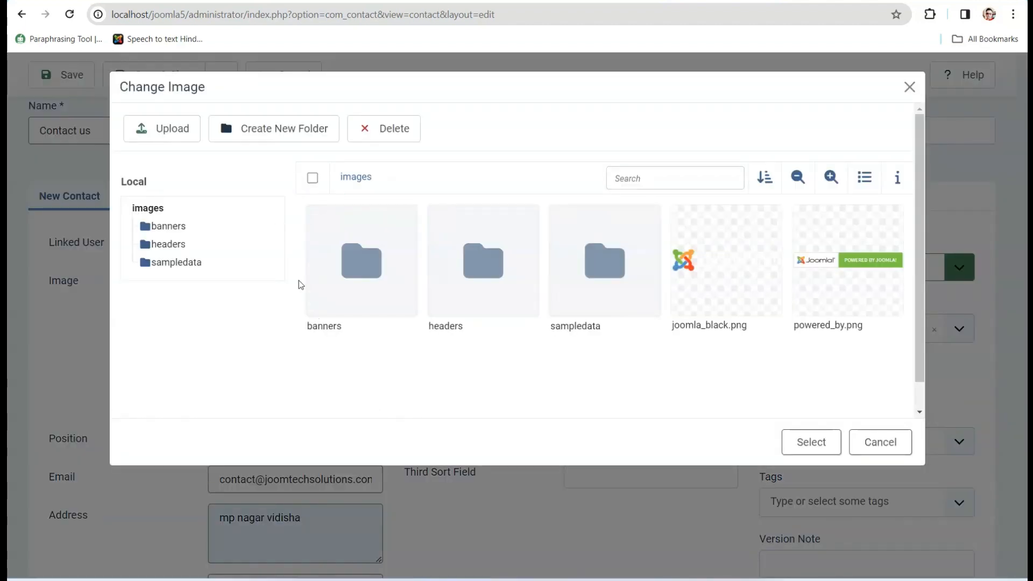
{"action": "left_click", "coordinate": [162, 128]}
{"action": "left_click", "coordinate": [183, 219]}
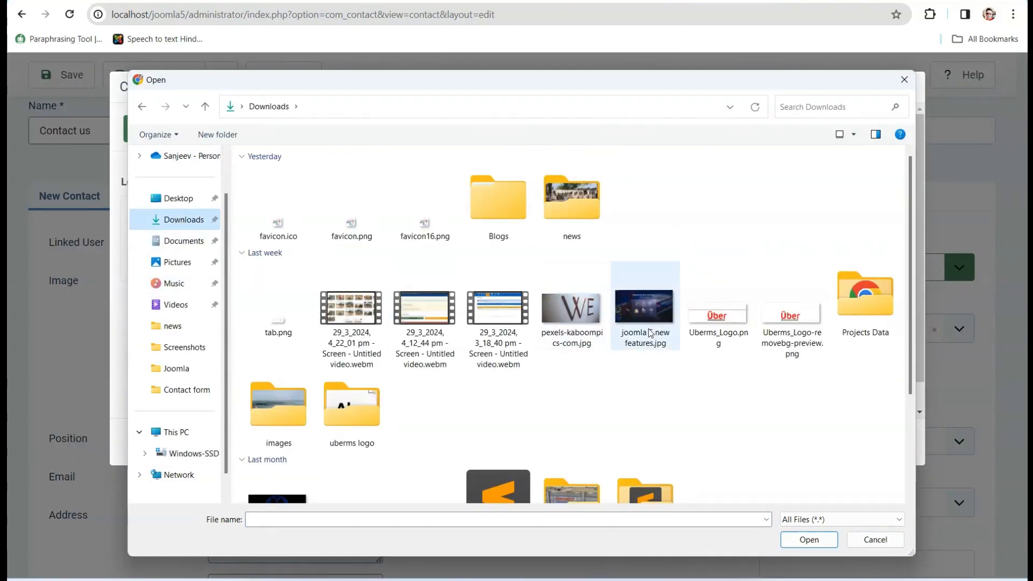
{"action": "double_click", "coordinate": [587, 317]}
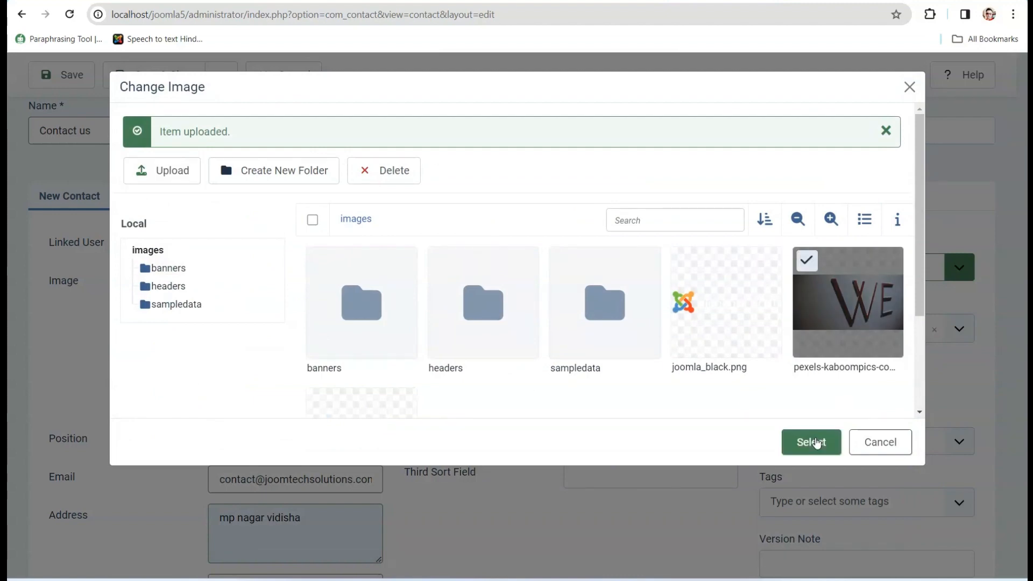
{"action": "left_click", "coordinate": [812, 442]}
- Paste lipsum.com's first 'What is Lorem Ipsum?' paragraph into Miscellaneous Information
{"action": "left_click", "coordinate": [242, 196]}
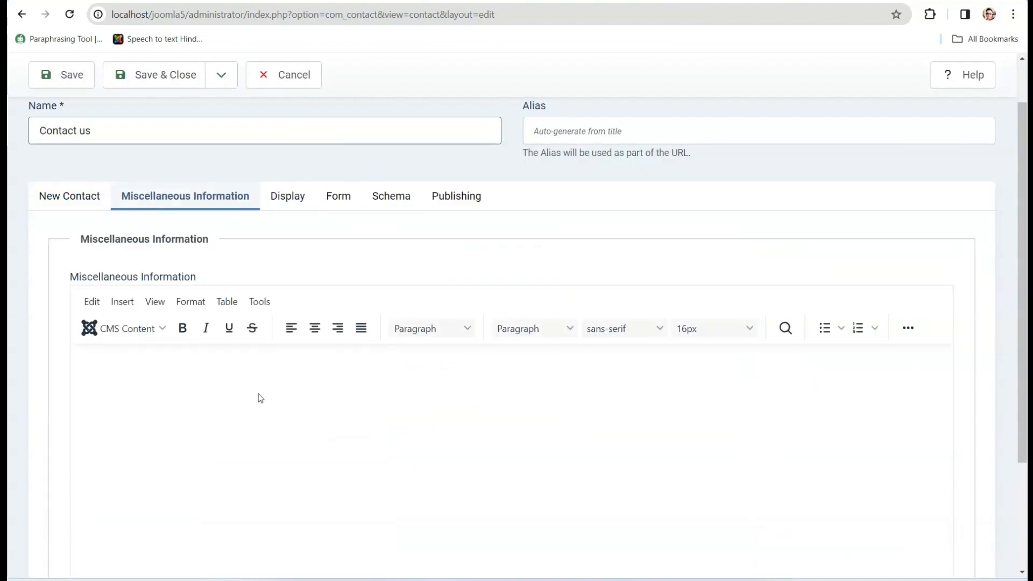
{"action": "key", "text": "ctrl+t"}
{"action": "type", "text": "lorem ipsome"}
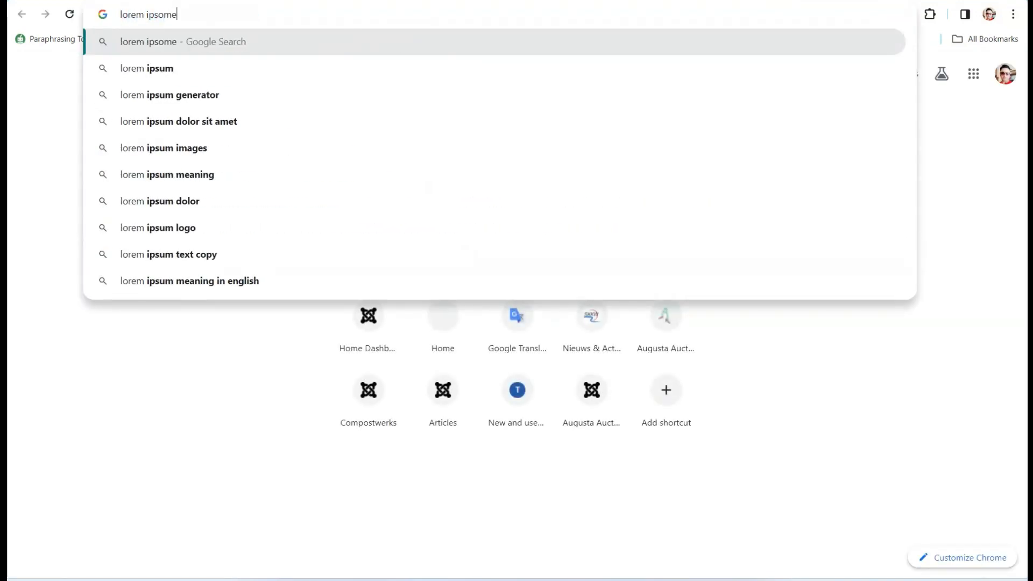
{"action": "left_click", "coordinate": [179, 73]}
{"action": "left_click", "coordinate": [195, 218]}
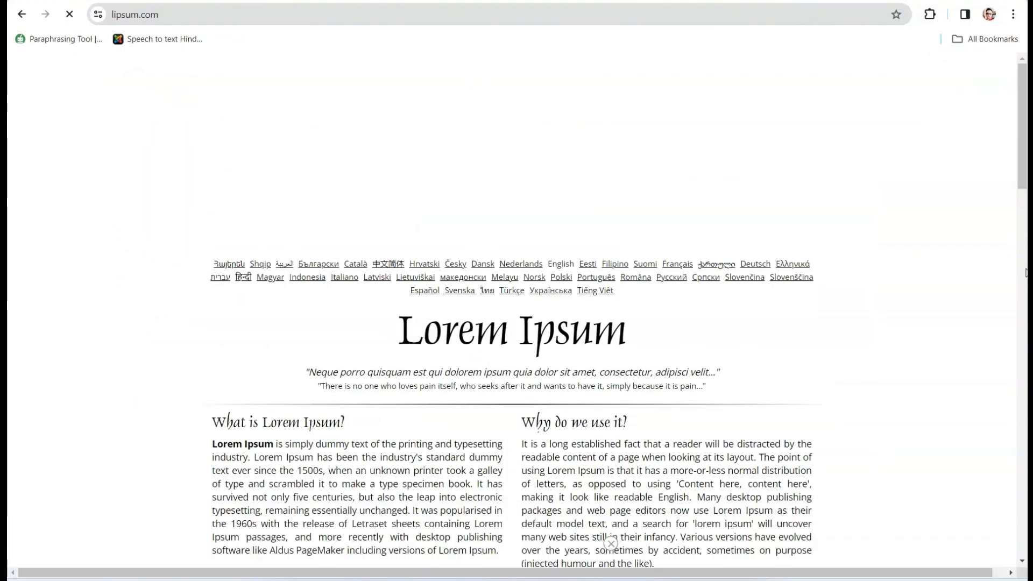
{"action": "scroll", "coordinate": [611, 544], "scroll_direction": "down", "scroll_amount": 5}
{"action": "triple_click", "coordinate": [310, 174]}
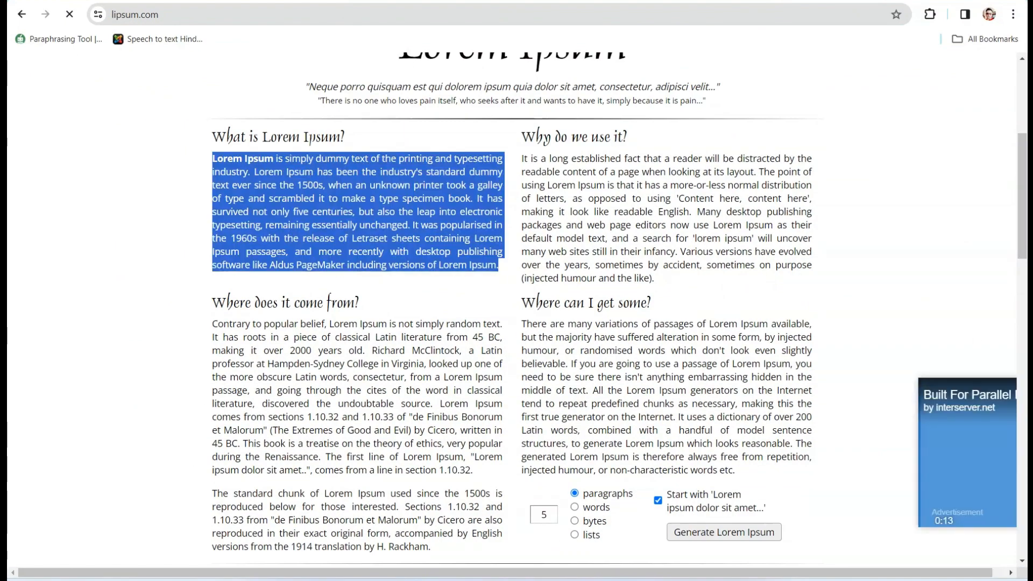
{"action": "key", "text": "ctrl+c"}
{"action": "key", "text": "ctrl+w"}
{"action": "key", "text": "ctrl+v"}
{"action": "left_click", "coordinate": [286, 196]}
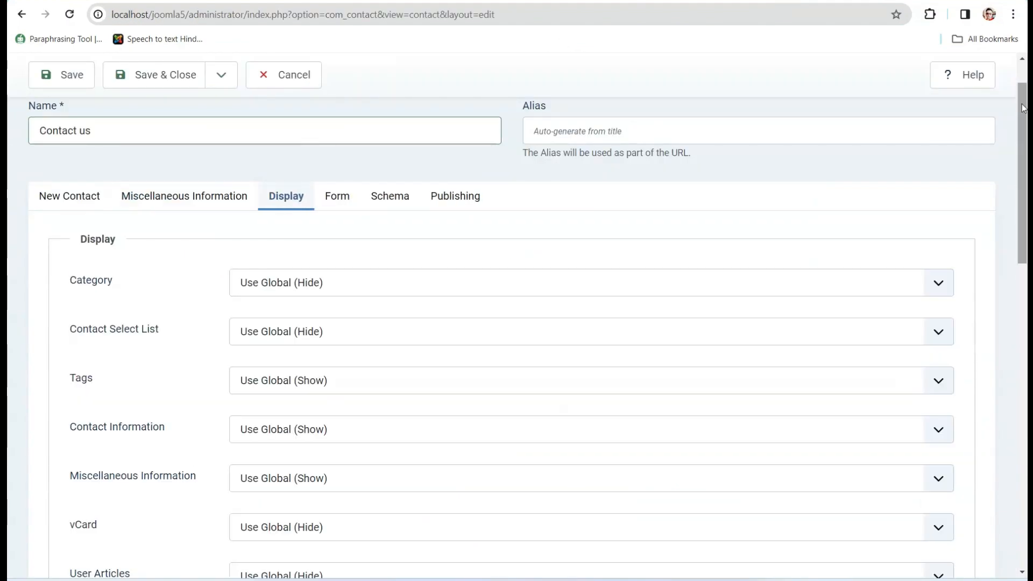
- Keep Contact Form on Use Global (Show), save, then save and close the contact
{"action": "mouse_move", "coordinate": [1024, 107]}
{"action": "left_mouse_down"}
{"action": "mouse_move", "coordinate": [1023, 411]}
{"action": "mouse_move", "coordinate": [1024, 116]}
{"action": "left_mouse_up"}
{"action": "left_click", "coordinate": [332, 174]}
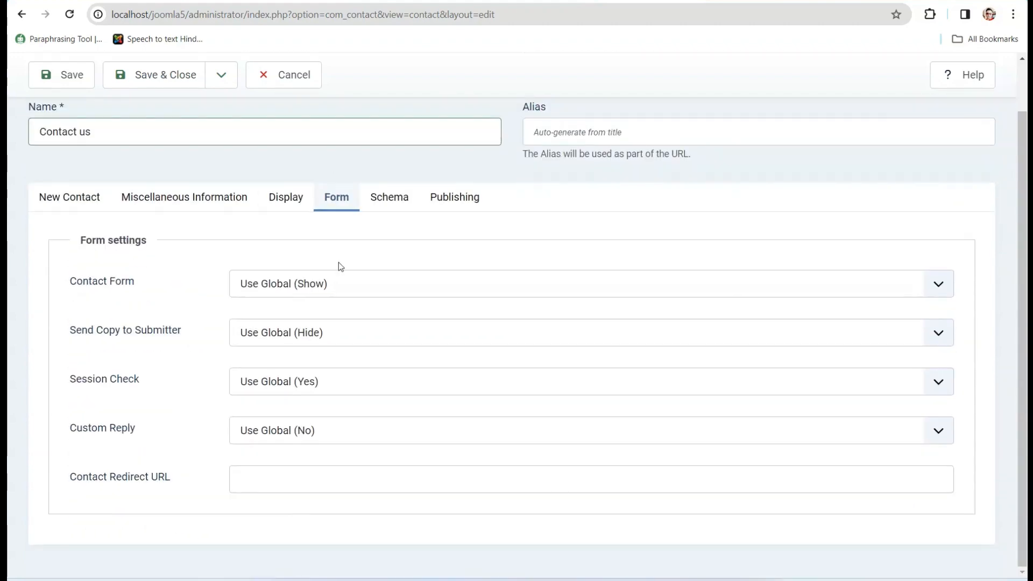
{"action": "left_click", "coordinate": [339, 277]}
{"action": "left_click", "coordinate": [370, 215]}
{"action": "left_click", "coordinate": [72, 70]}
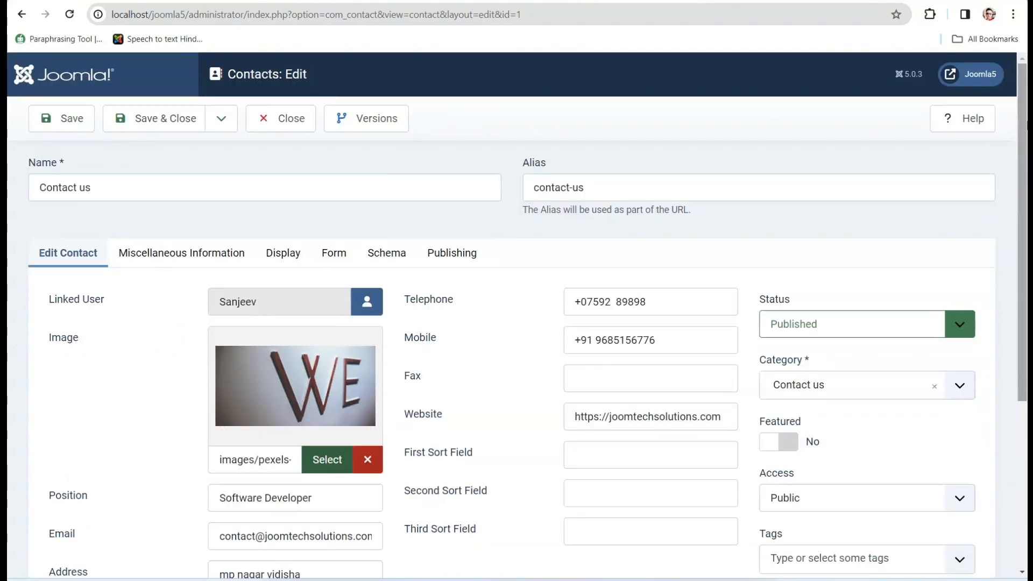
{"action": "left_click_drag", "start_coordinate": [1022, 231], "coordinate": [1023, 312]}
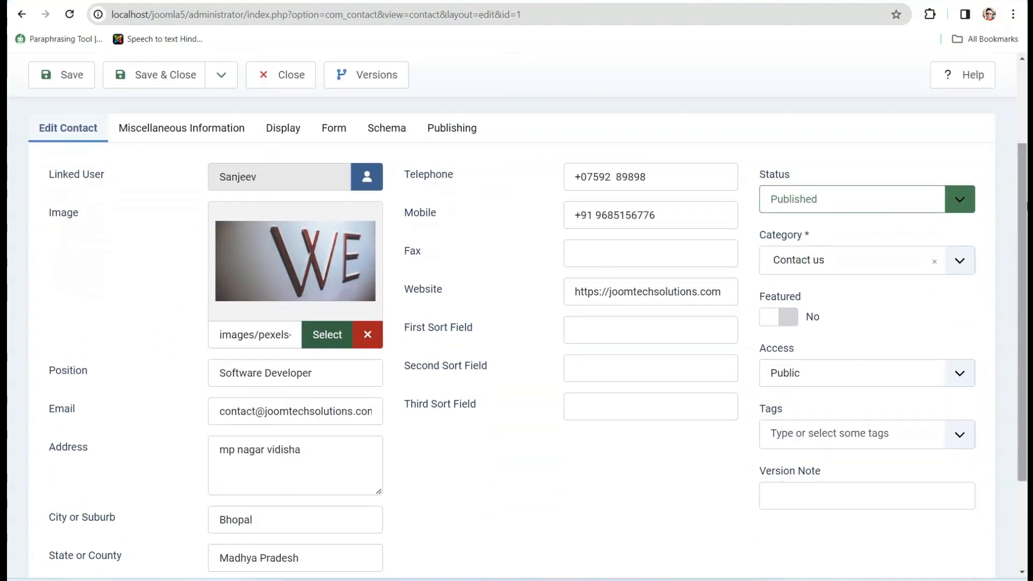
{"action": "scroll", "coordinate": [1011, 234], "scroll_direction": "down", "scroll_amount": 1}
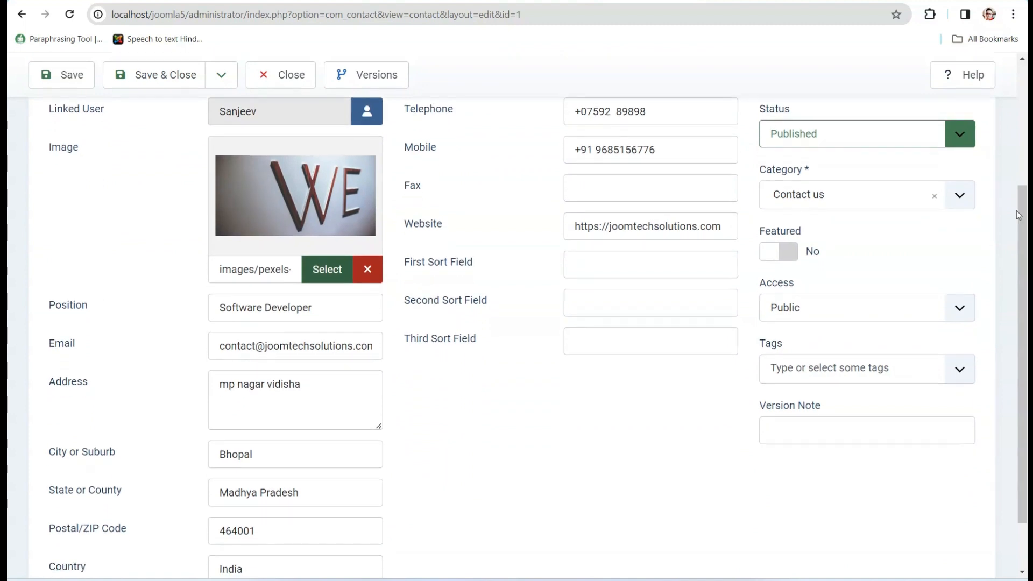
{"action": "key", "text": "ctrl+minus"}
{"action": "key", "text": "ctrl+minus"}
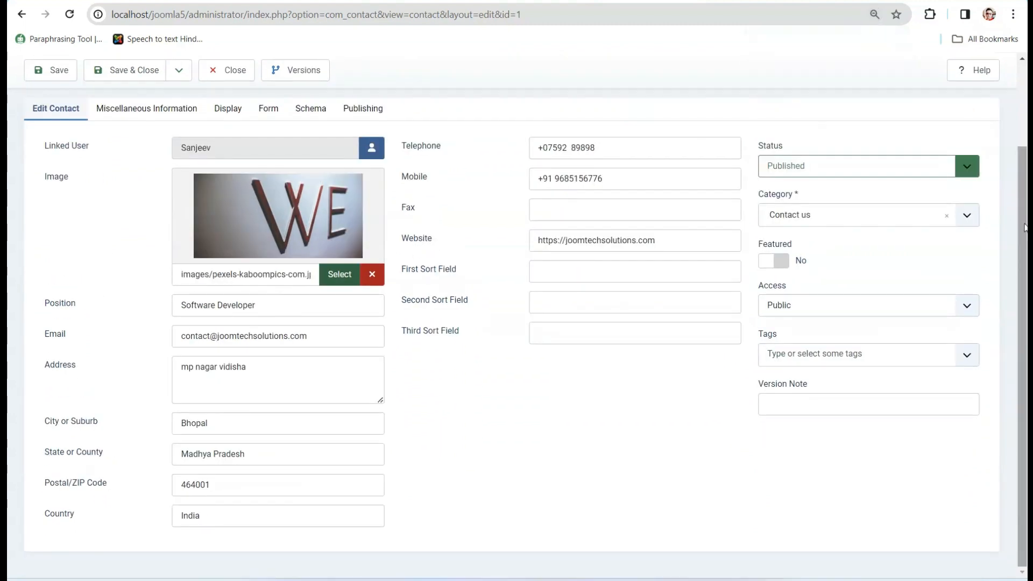
{"action": "scroll", "coordinate": [1023, 227], "scroll_direction": "up", "scroll_amount": 1}
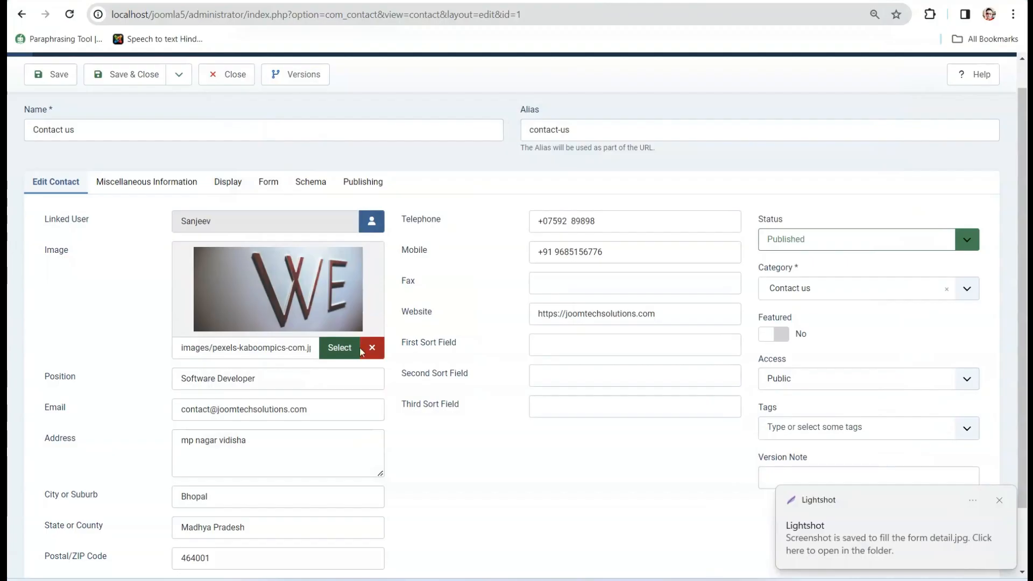
{"action": "left_click", "coordinate": [150, 77]}
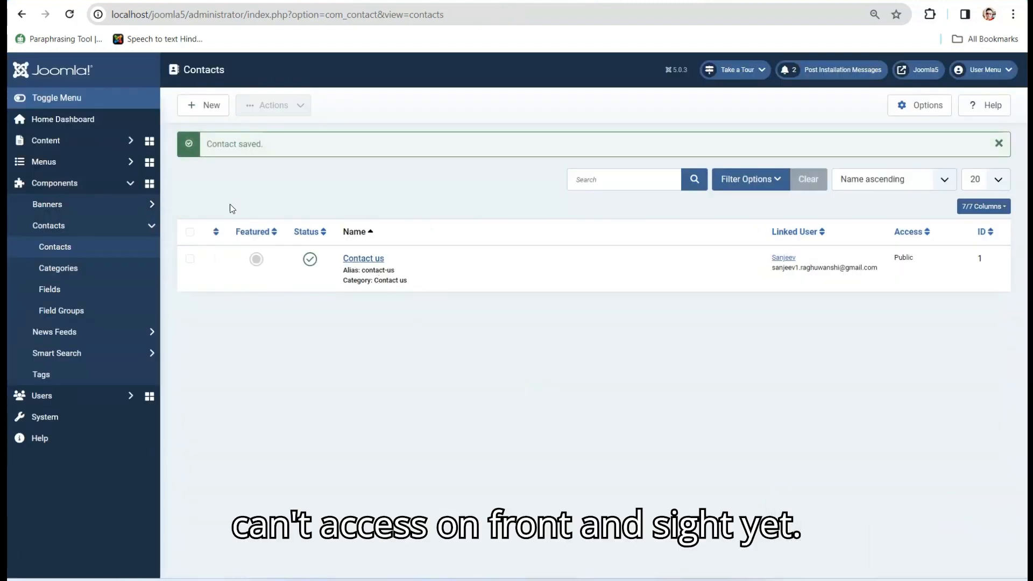
- Open the Main Menu items list and launch the site frontend in a new tab
{"action": "left_click", "coordinate": [39, 168]}
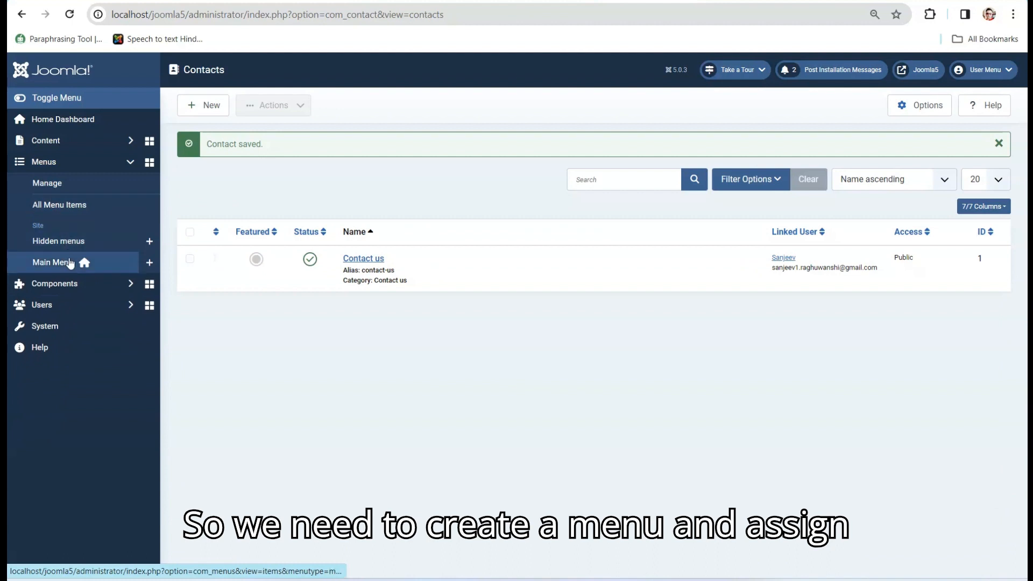
{"action": "left_click", "coordinate": [70, 264]}
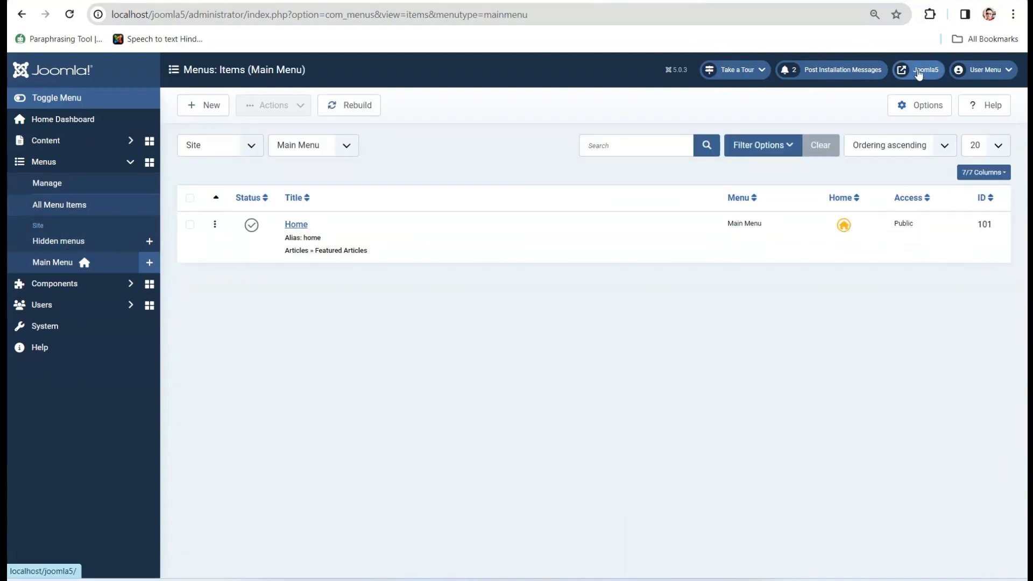
{"action": "left_click", "coordinate": [919, 71]}
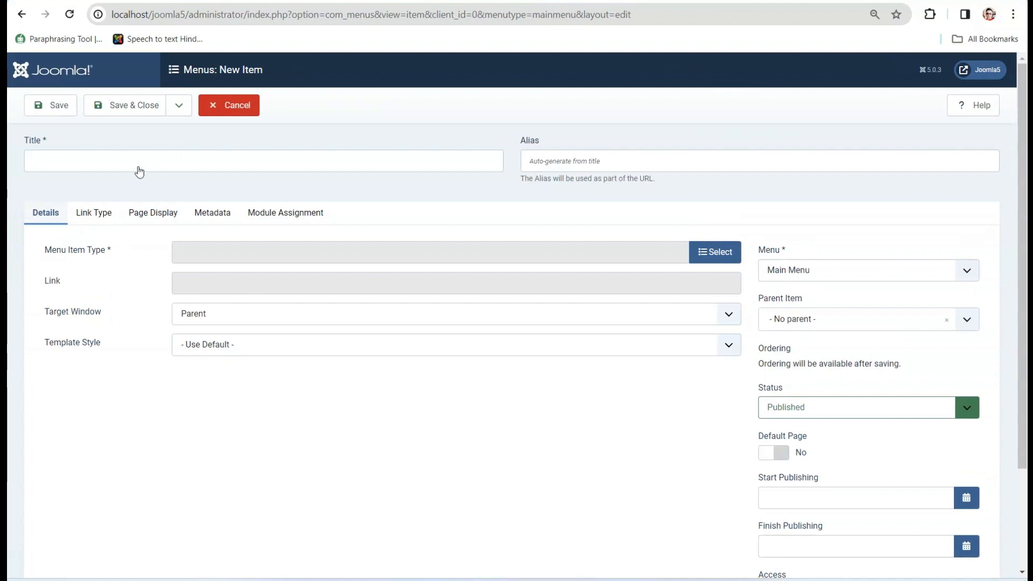
- Create Main Menu item 'Contact us' of type Single Contact showing the Contact us contact
{"action": "left_click", "coordinate": [139, 163]}
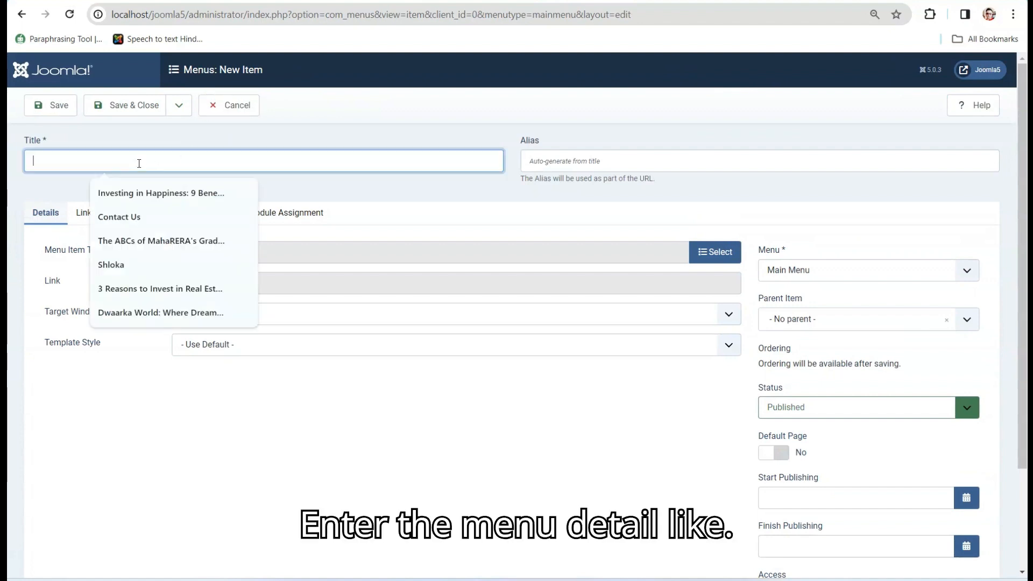
{"action": "type", "text": "Contact"}
{"action": "type", "text": "us"}
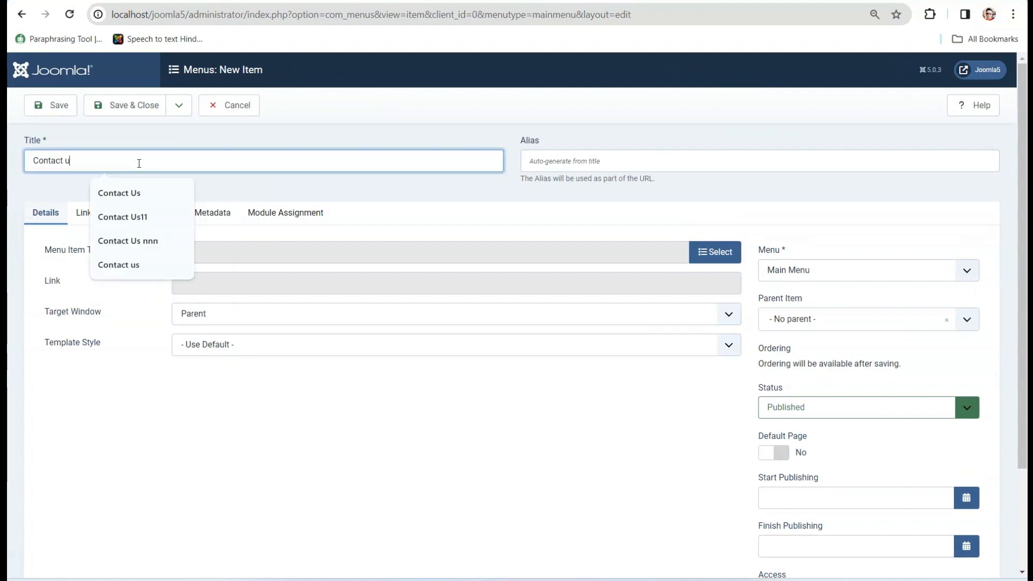
{"action": "left_click", "coordinate": [599, 389]}
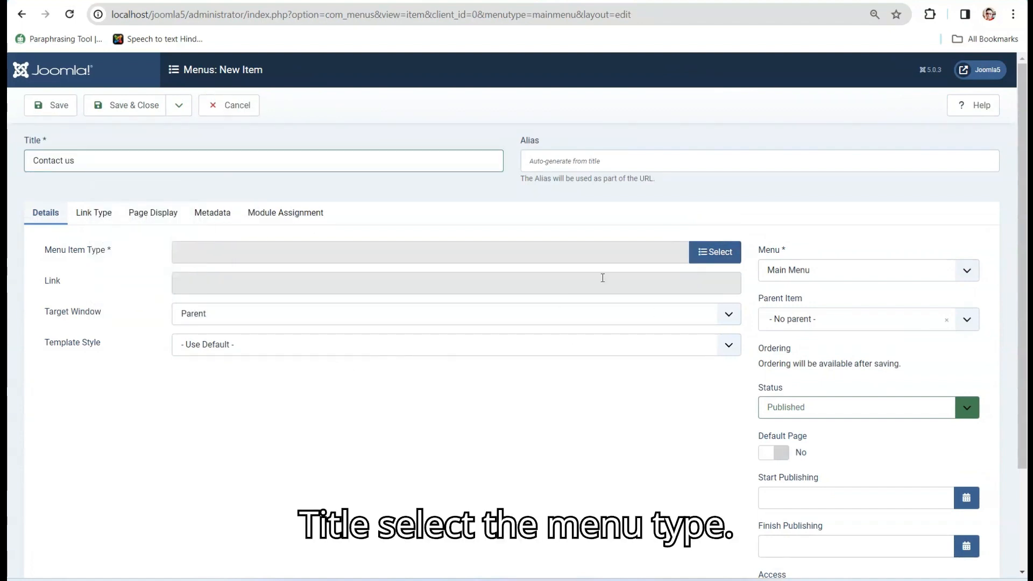
{"action": "left_click", "coordinate": [719, 257]}
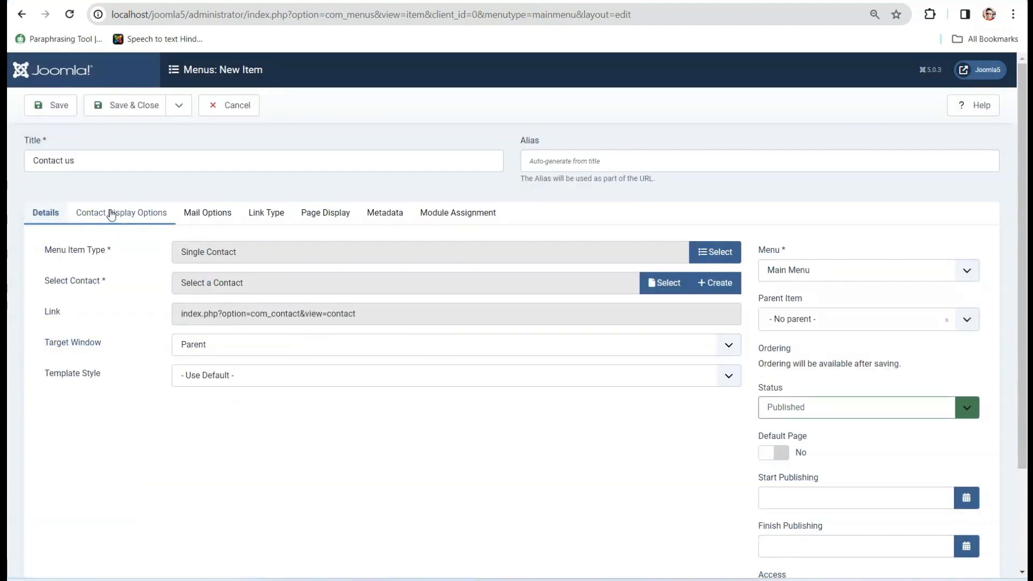
{"action": "left_click", "coordinate": [111, 214]}
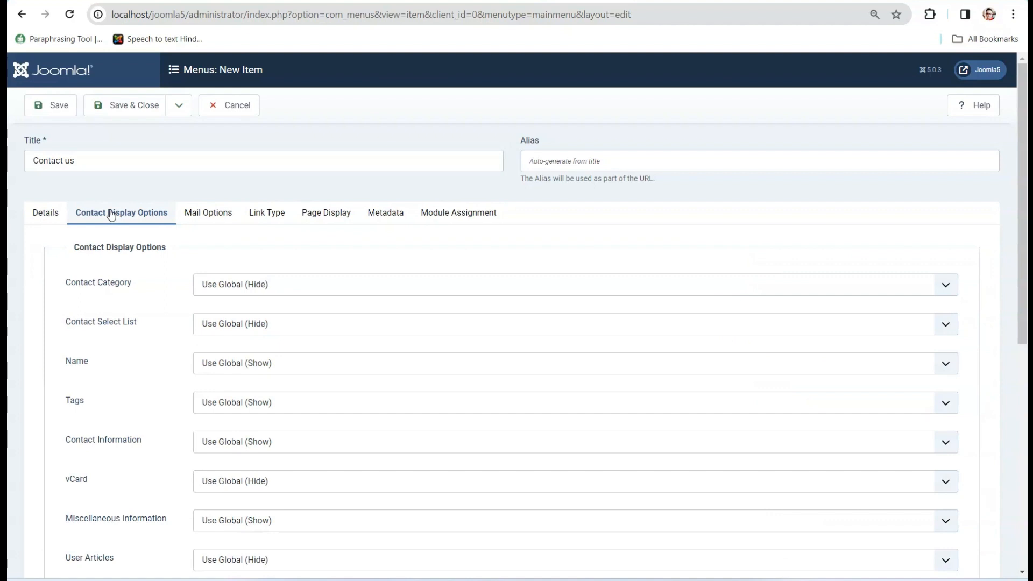
{"action": "left_click", "coordinate": [198, 220]}
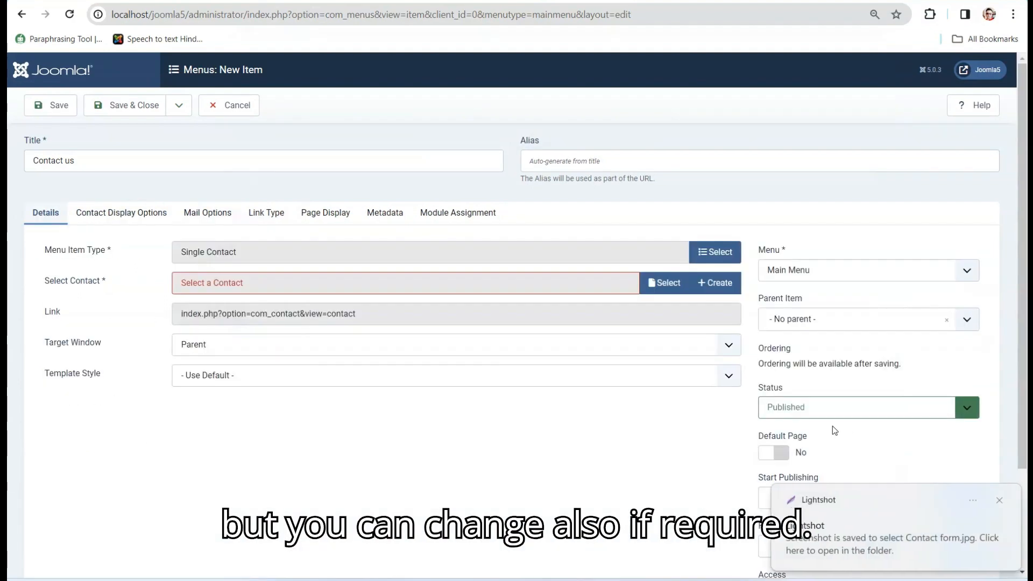
{"action": "mouse_move", "coordinate": [548, 580]}
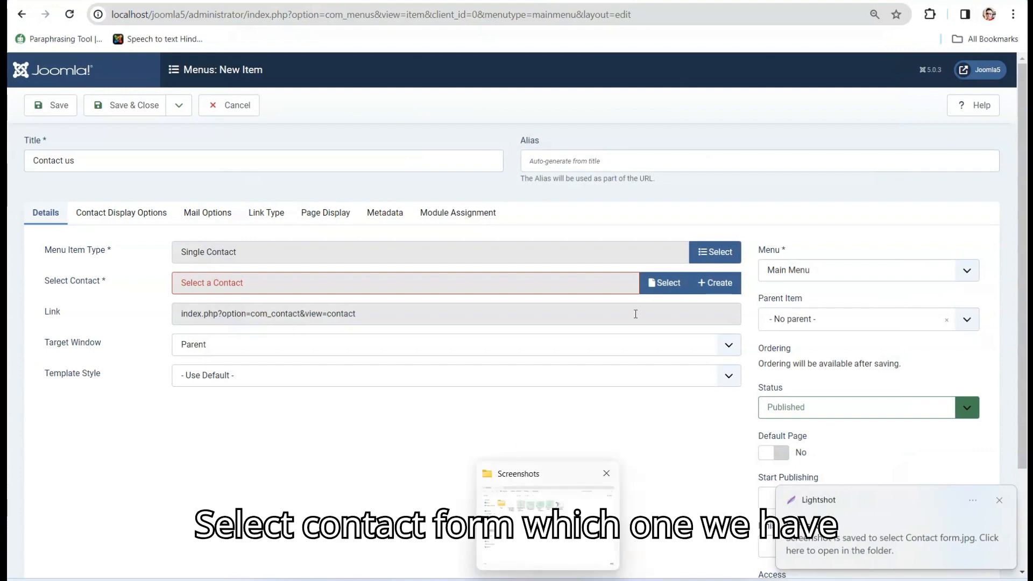
{"action": "left_click", "coordinate": [666, 283]}
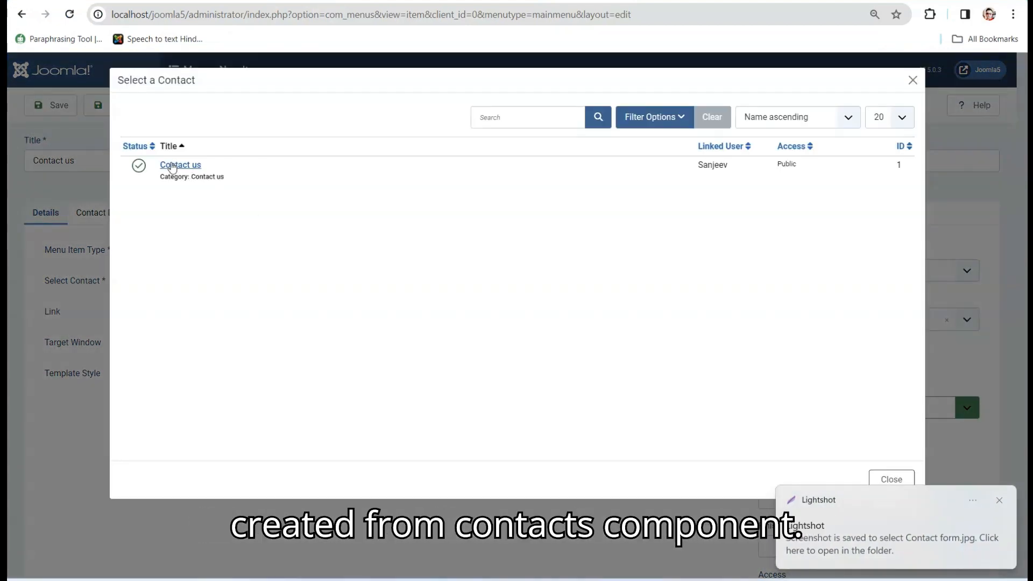
{"action": "left_click", "coordinate": [172, 166]}
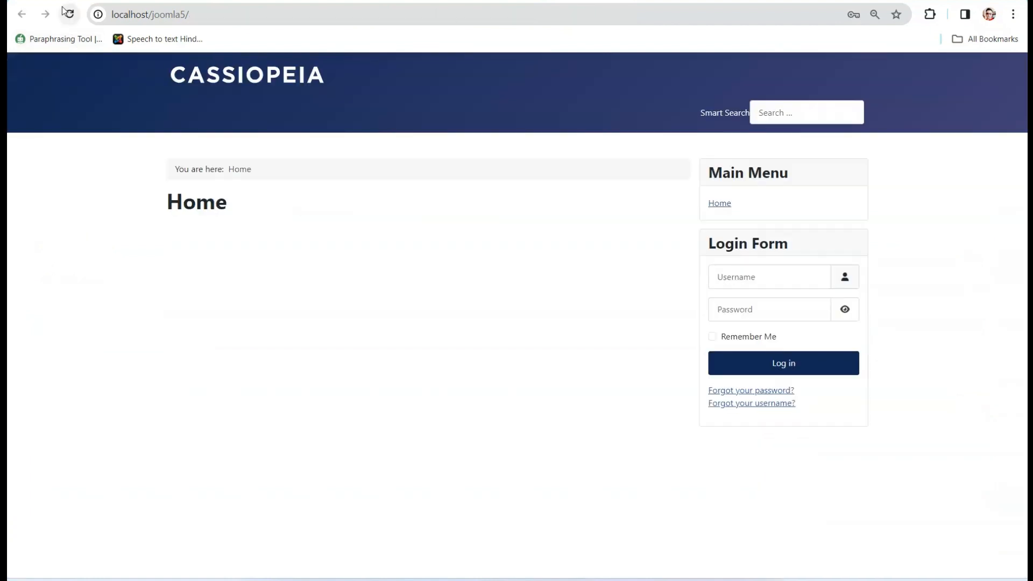
- Reload the frontend, follow the Contact us link, and scroll through its details, photo and form
{"action": "left_click", "coordinate": [69, 14]}
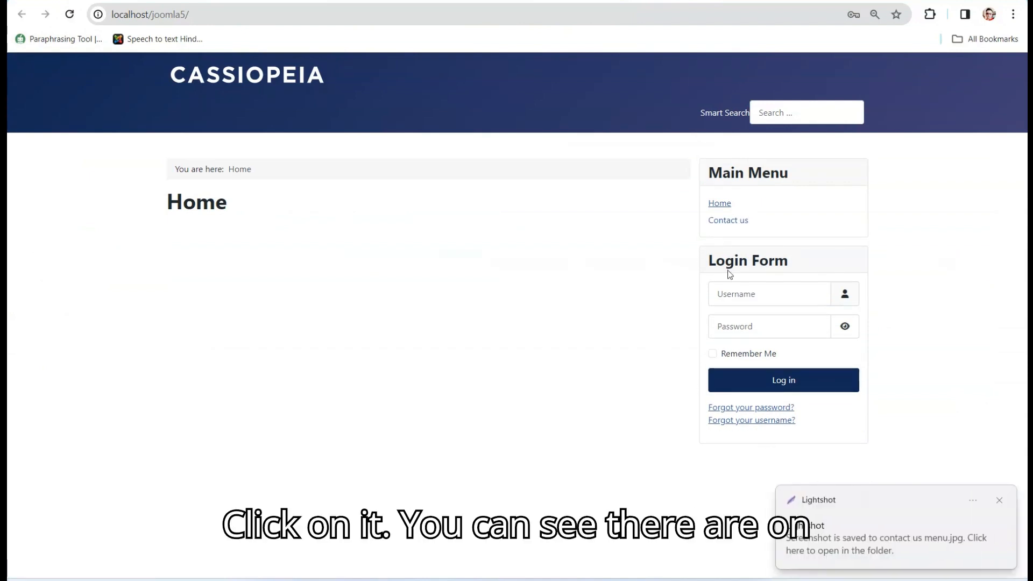
{"action": "left_click", "coordinate": [730, 221]}
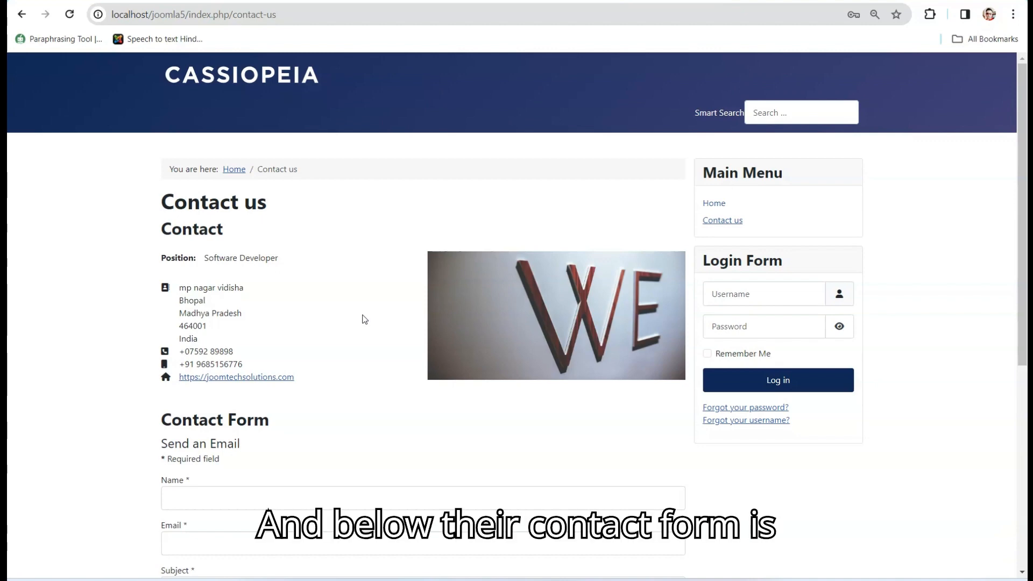
{"action": "scroll", "coordinate": [364, 320], "scroll_direction": "down", "scroll_amount": 5}
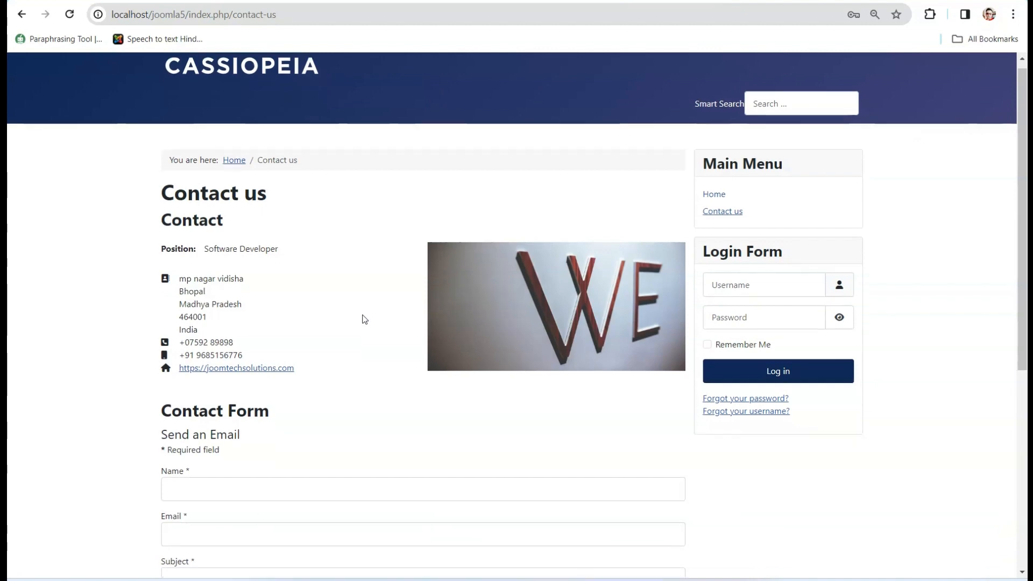
{"action": "scroll", "coordinate": [364, 316], "scroll_direction": "up", "scroll_amount": 5}
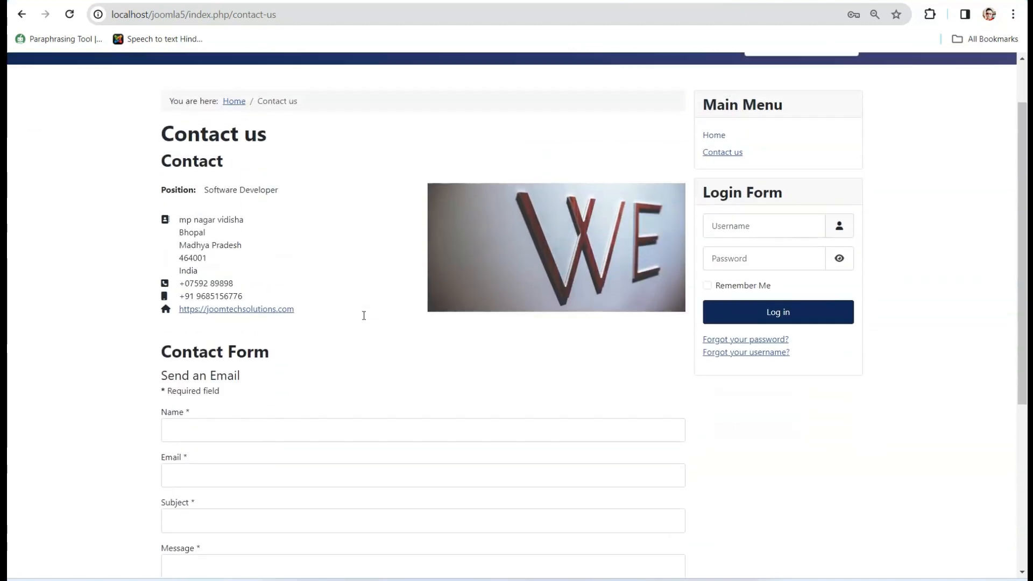
{"action": "scroll", "coordinate": [364, 316], "scroll_direction": "down", "scroll_amount": 3}
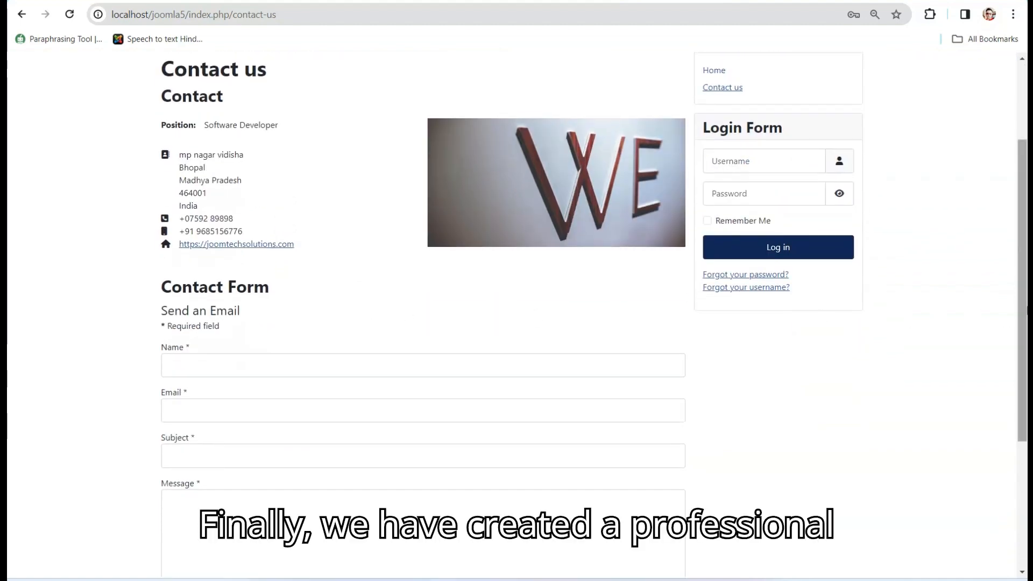
{"action": "left_click_drag", "start_coordinate": [1024, 307], "coordinate": [1027, 431]}
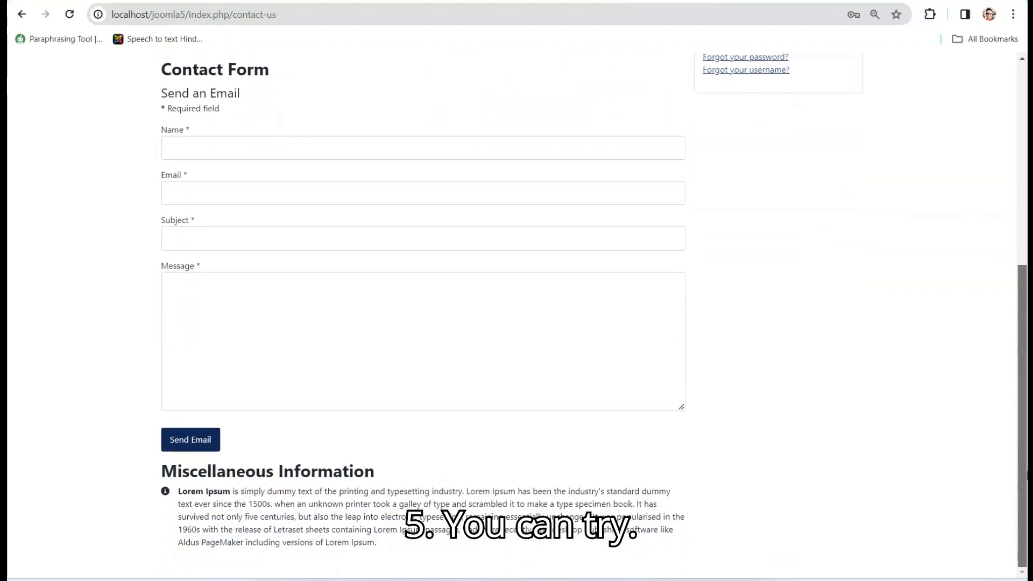
{"action": "left_click_drag", "start_coordinate": [1027, 473], "coordinate": [1028, 285]}
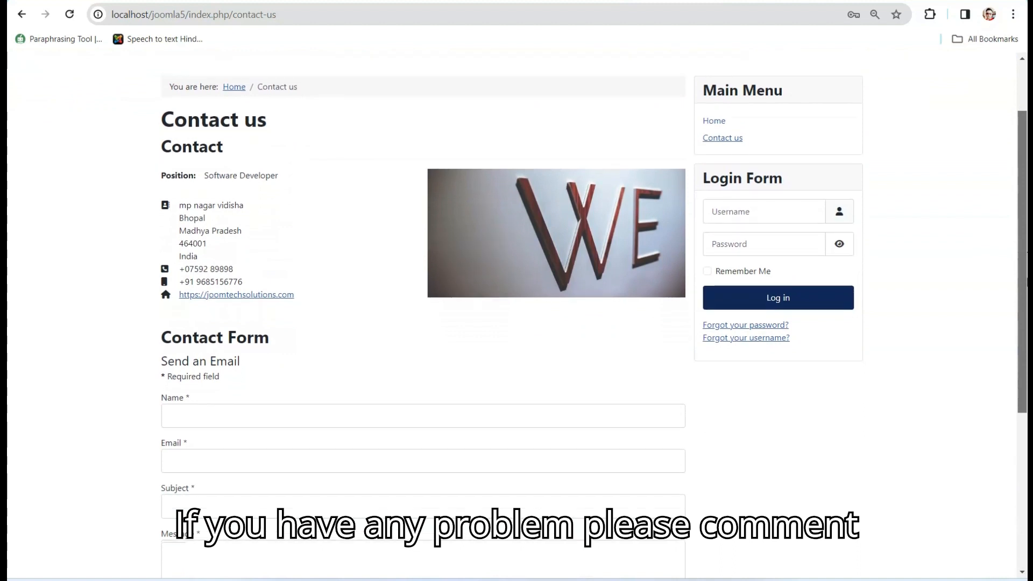
{"action": "key", "text": "ctrl+minus"}
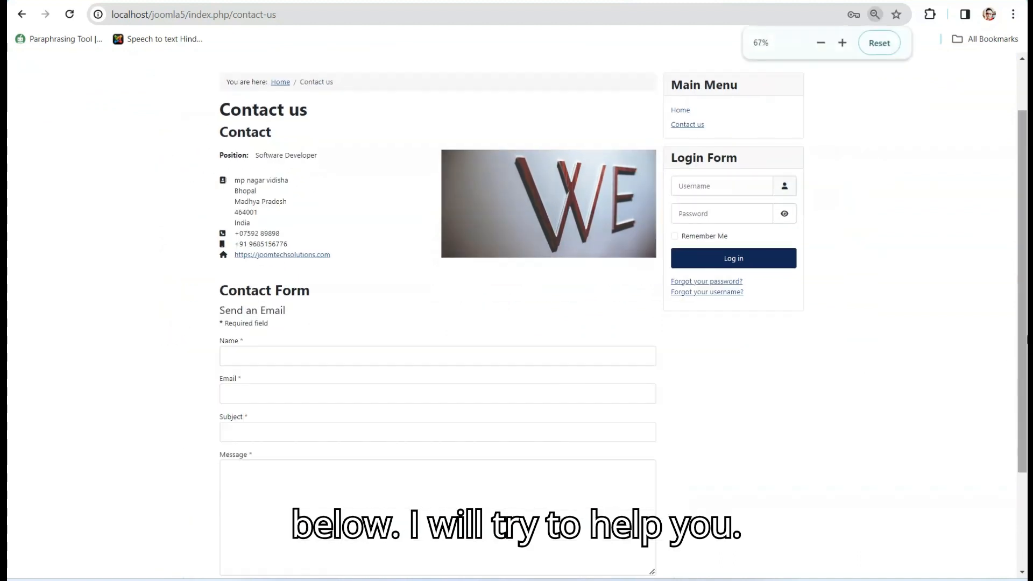
{"action": "left_click_drag", "start_coordinate": [1025, 334], "coordinate": [1025, 362]}
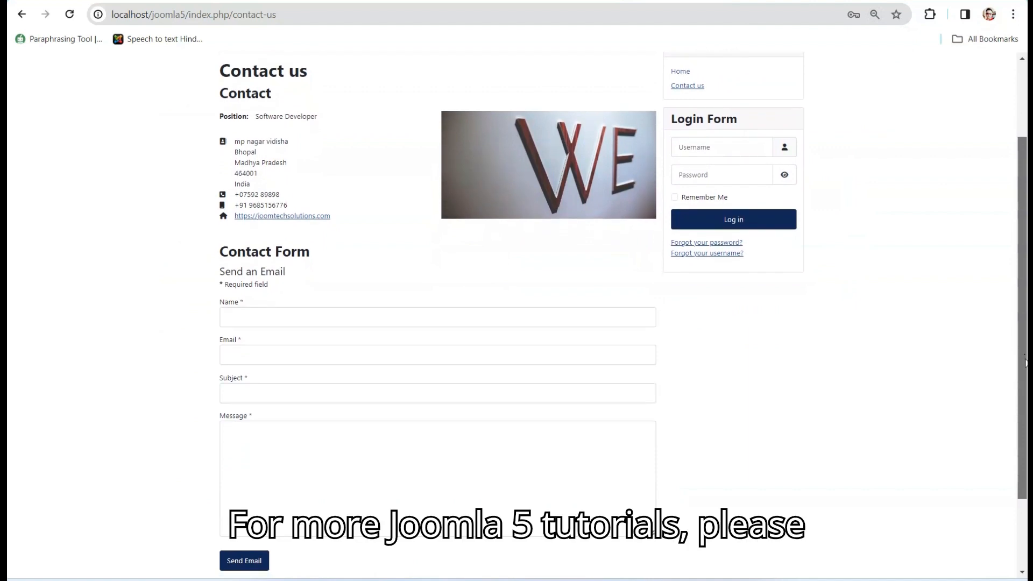